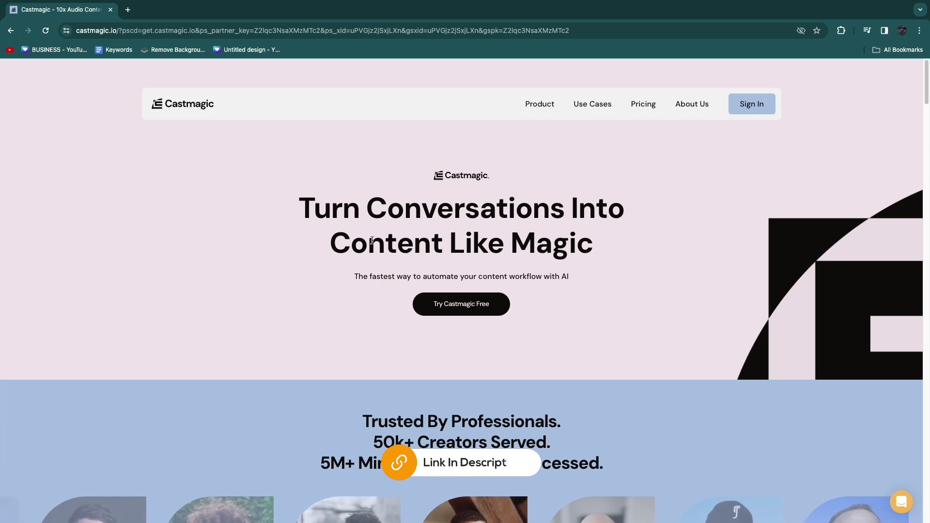
Highlight the homepage headline 'Turn Conversations Into Content Like Magic'
drag(302, 211, 603, 254)
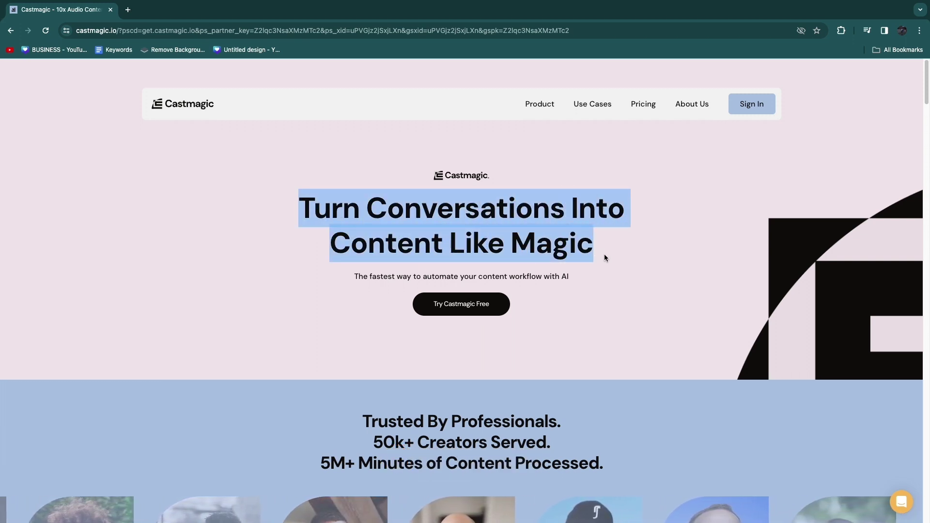
Browse the Podcast and YouTube presets on the Use Cases page, then return to the homepage
click(592, 105)
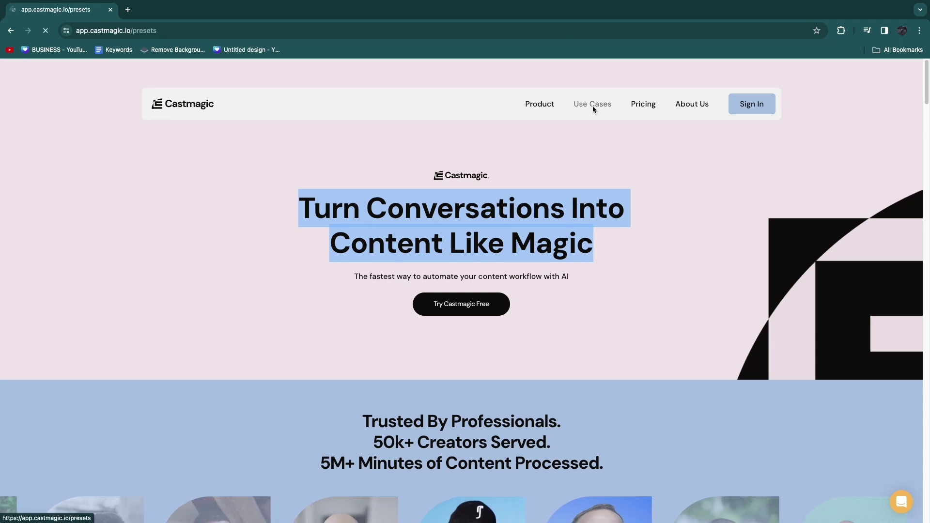
scroll(124, 285, down, 1)
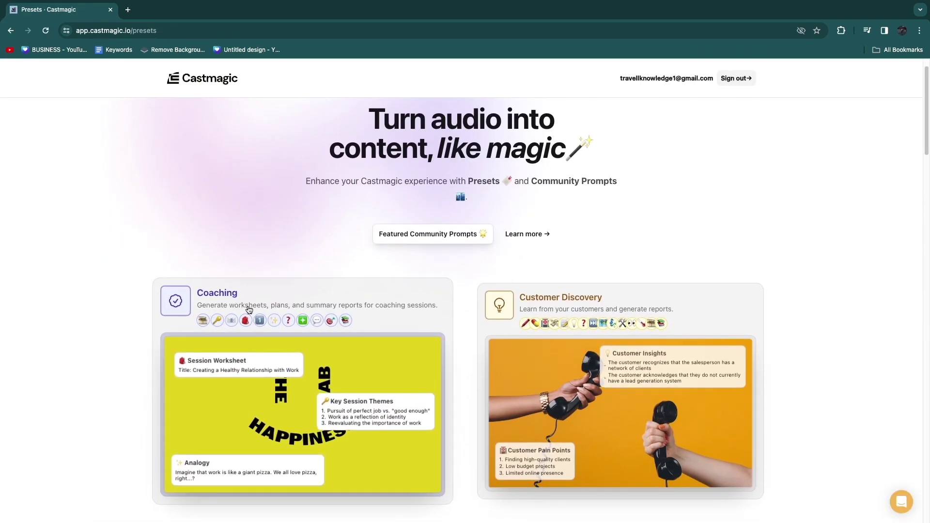
scroll(557, 232, down, 2)
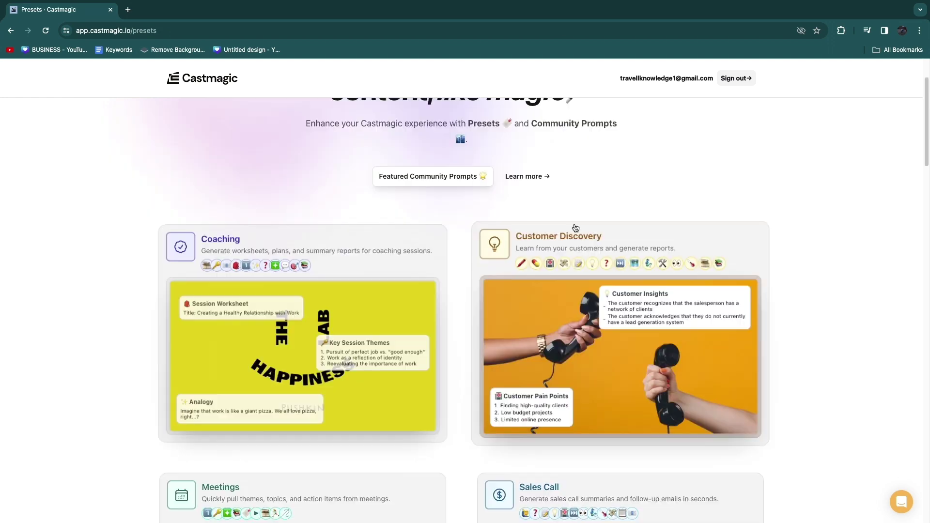
scroll(557, 243, down, 6)
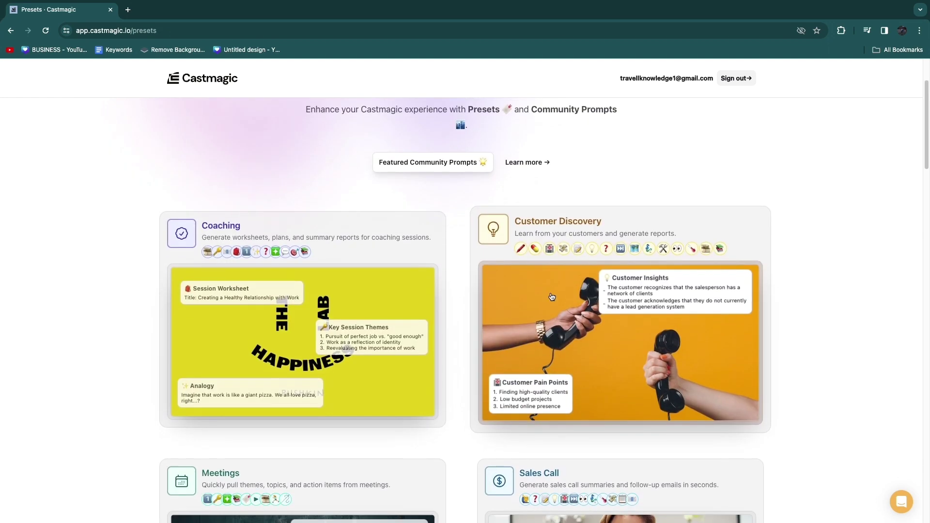
scroll(531, 333, down, 6)
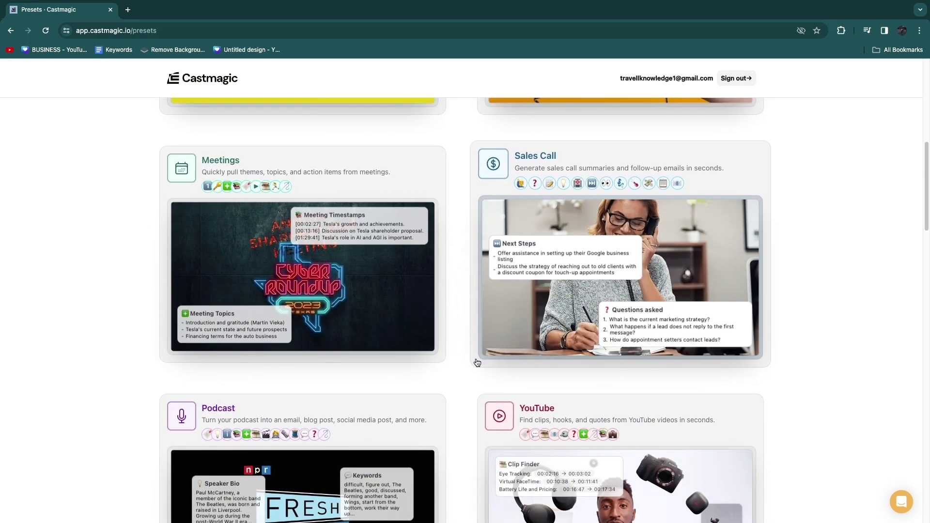
scroll(513, 356, down, 2)
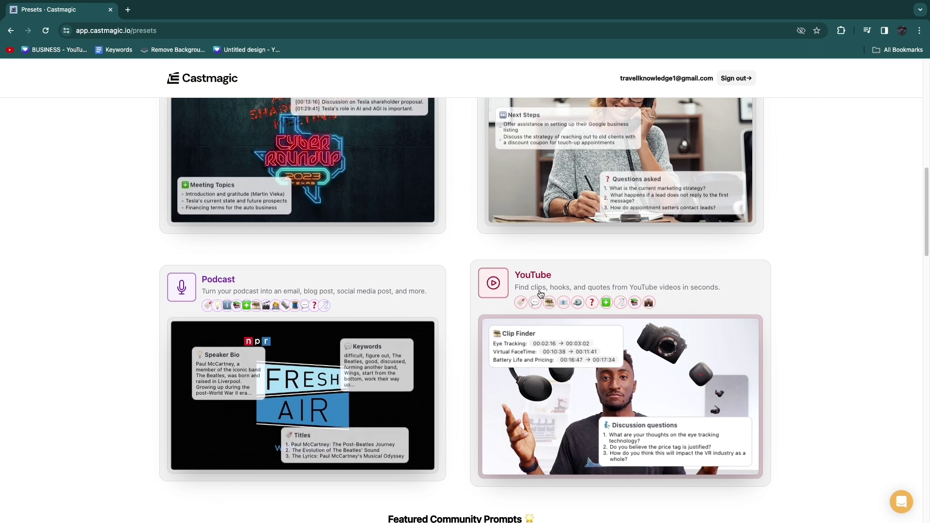
key(super+bracketleft)
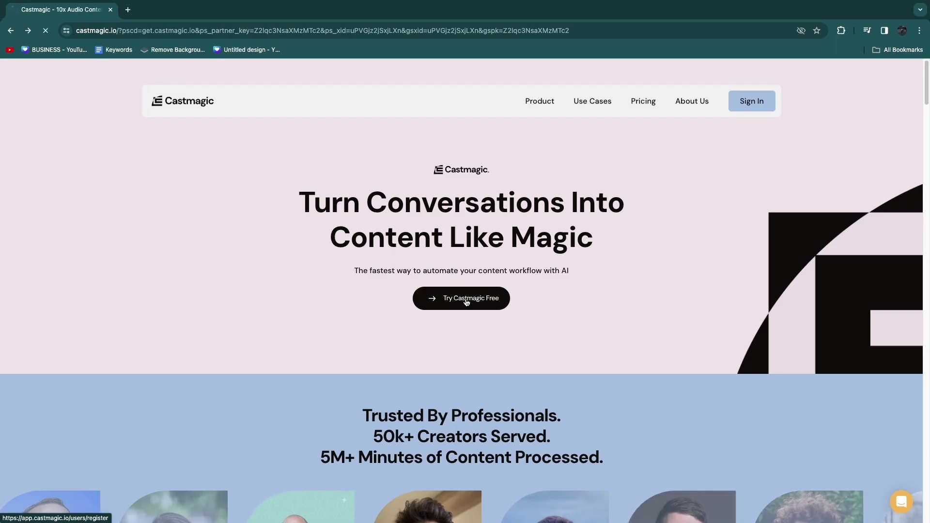
Start the free-trial signup, compare yearly and monthly plan prices, and keep the Hobby plan
click(481, 303)
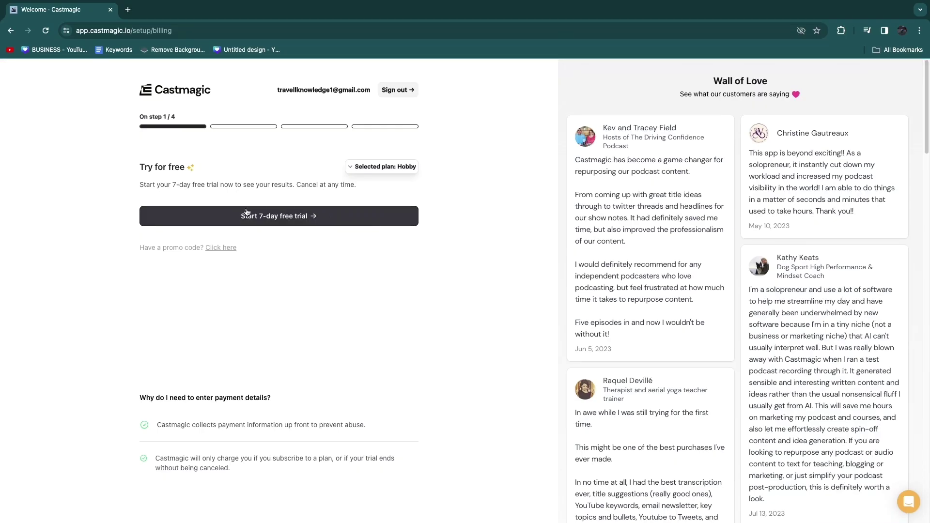
click(373, 166)
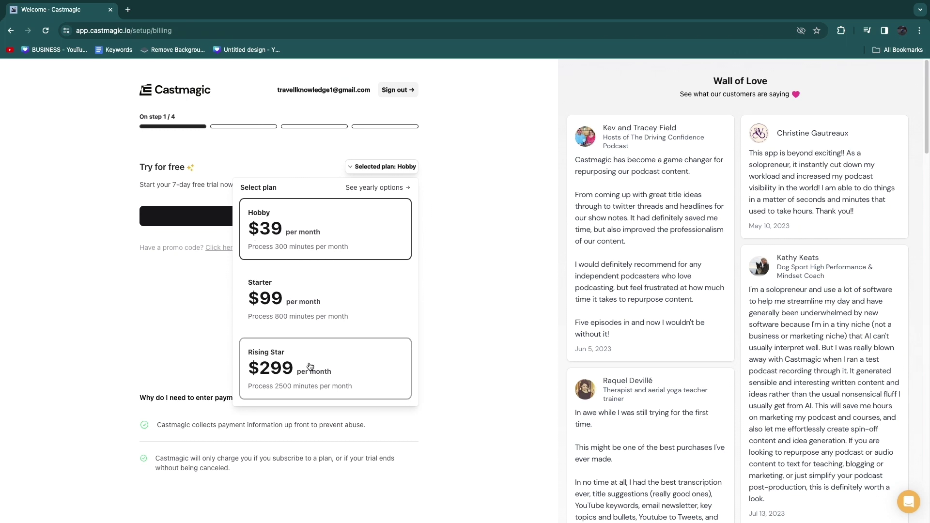
click(374, 188)
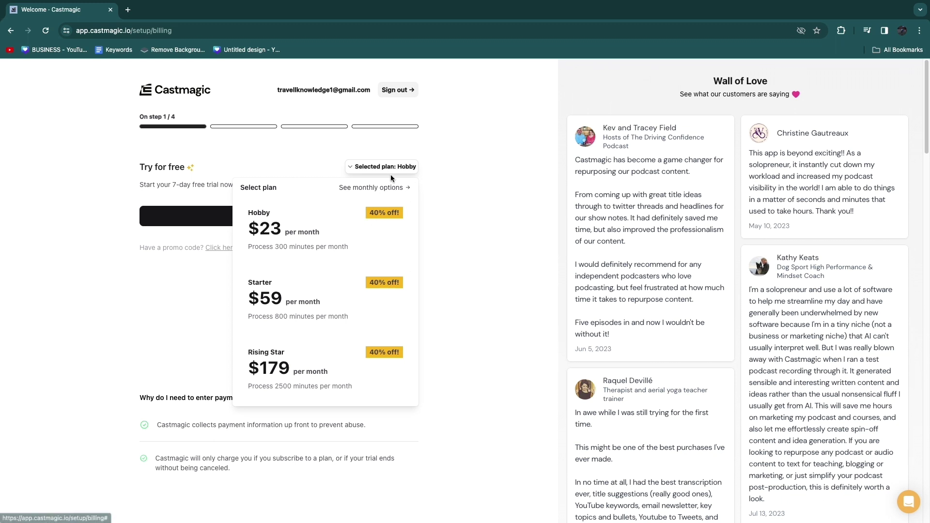
click(380, 189)
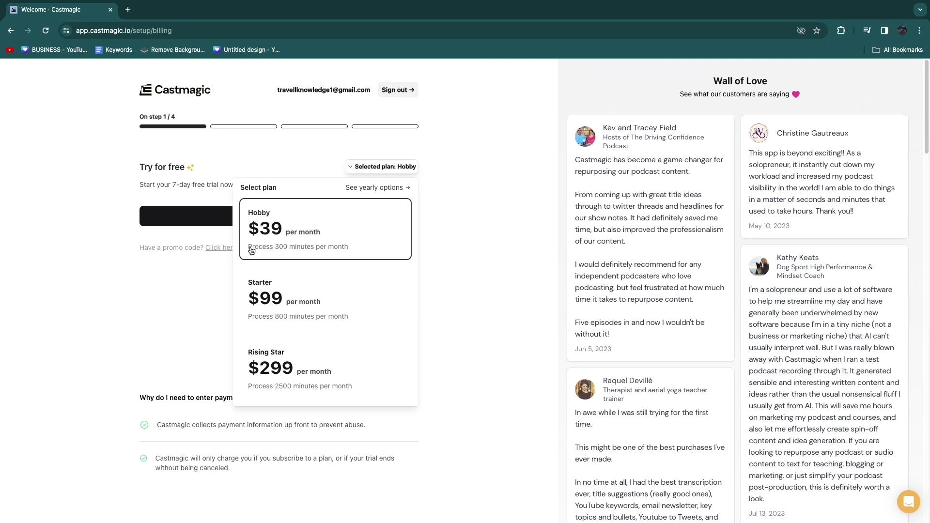
drag(252, 250, 387, 241)
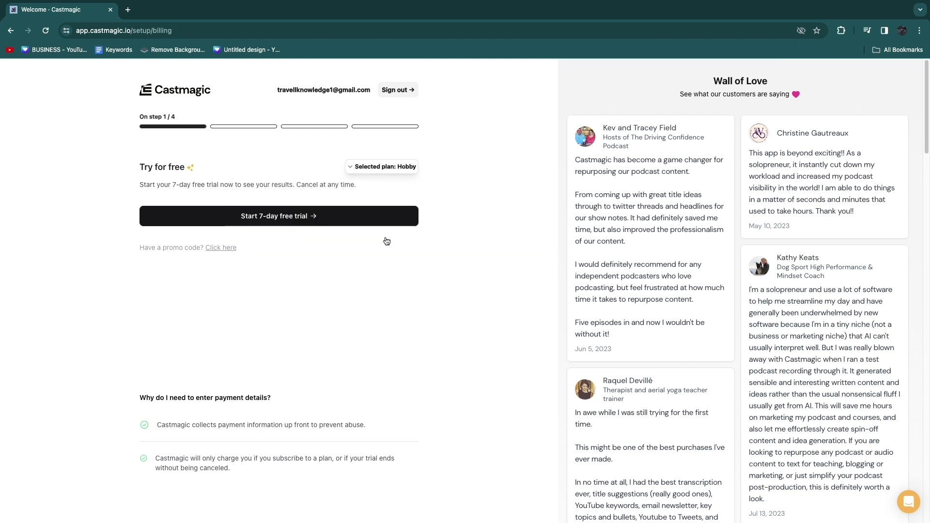
click(382, 167)
click(285, 228)
Check the Hobby plan's included minutes on the Pricing page
click(11, 31)
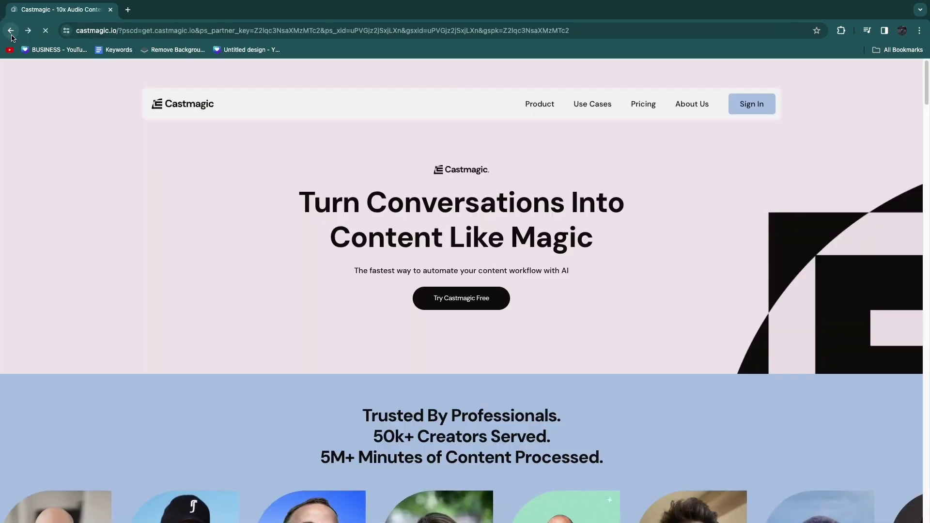
click(649, 107)
scroll(300, 301, down, 5)
scroll(281, 300, up, 1)
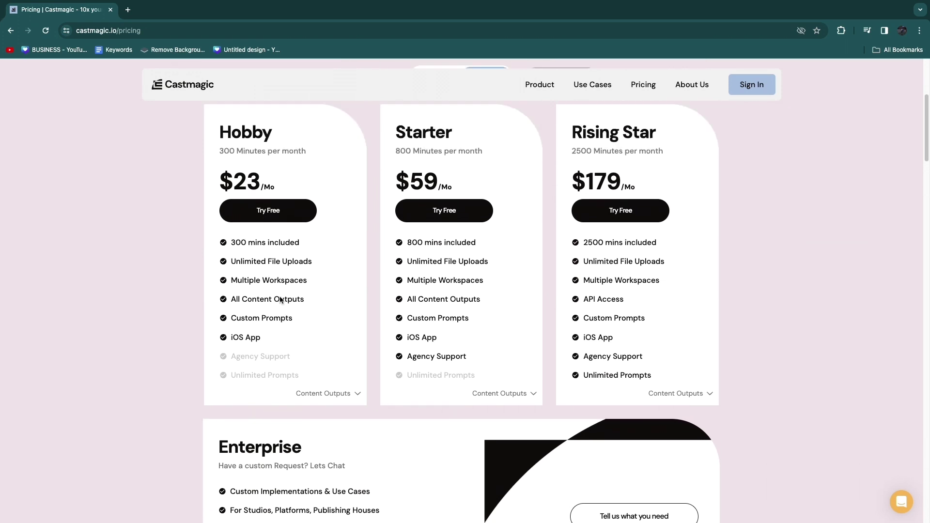
scroll(280, 300, up, 1)
drag(234, 258, 301, 260)
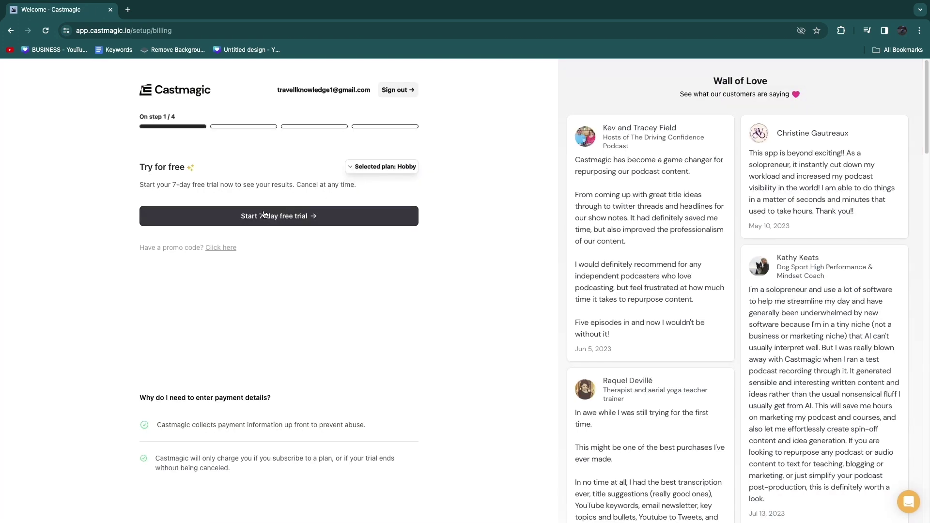
Begin the Hobby 7-day trial in Stripe Checkout, reviewing the total due and switching to annual billing
click(235, 219)
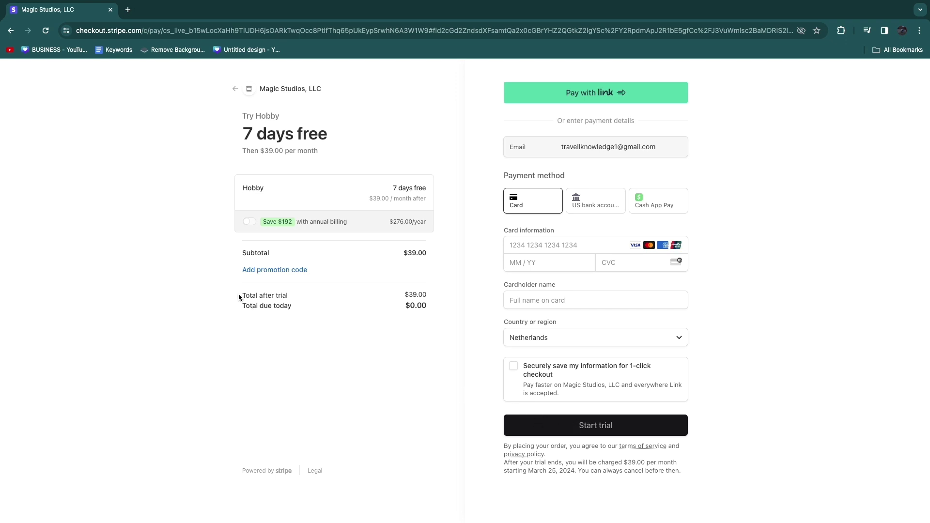
drag(355, 304, 406, 291)
click(369, 307)
click(247, 225)
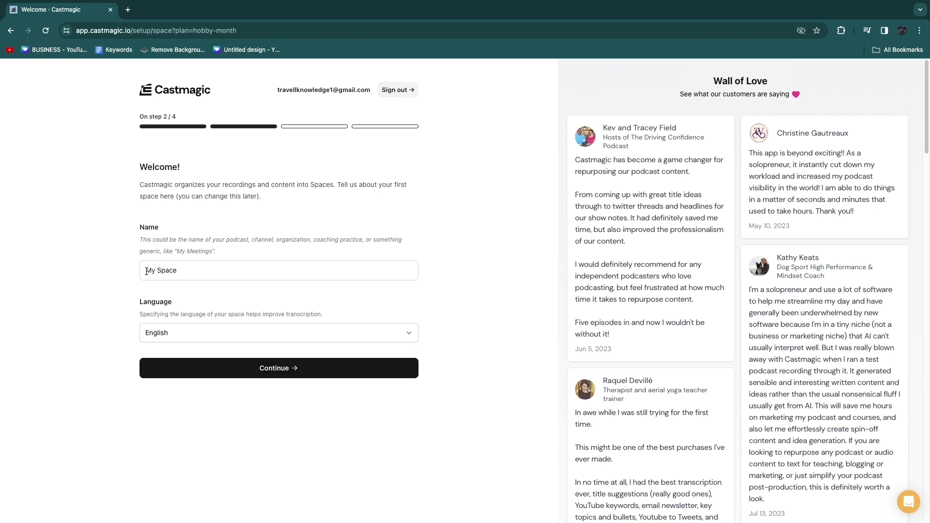
Create the first Space with the default name 'My Space' and English language
drag(146, 271, 182, 270)
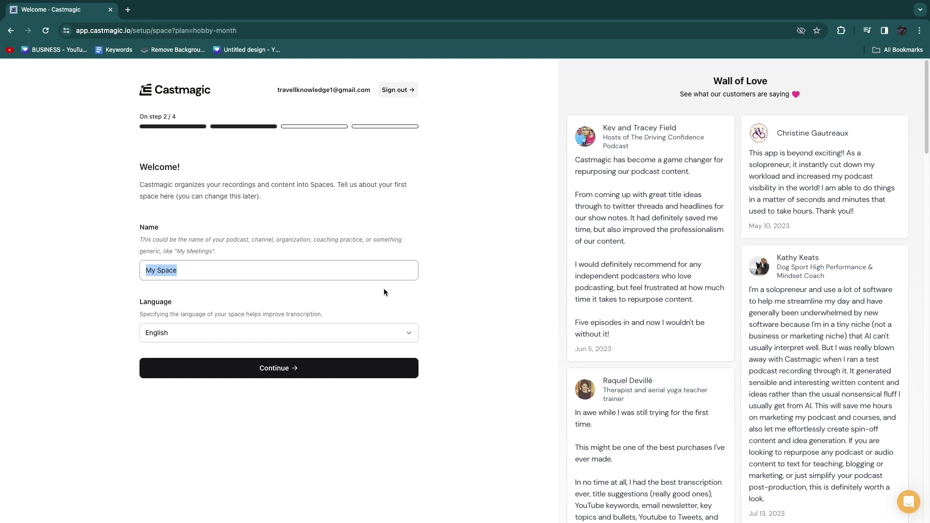
click(98, 318)
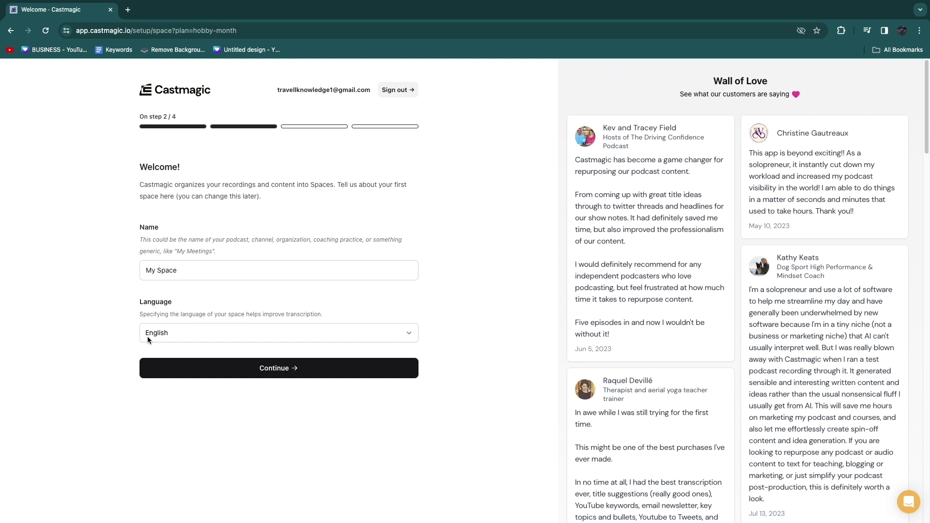
click(203, 367)
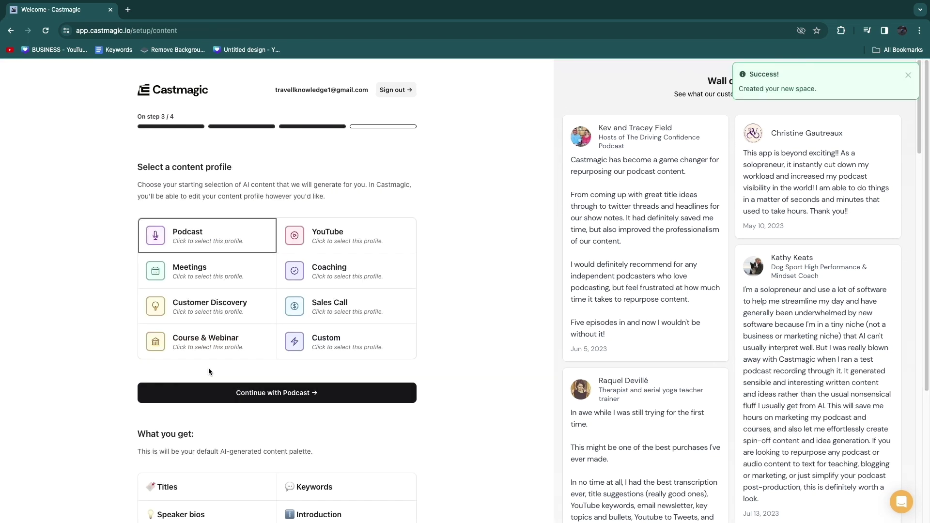
Read the content profile heading, description and note about editing profiles later
drag(132, 168, 237, 173)
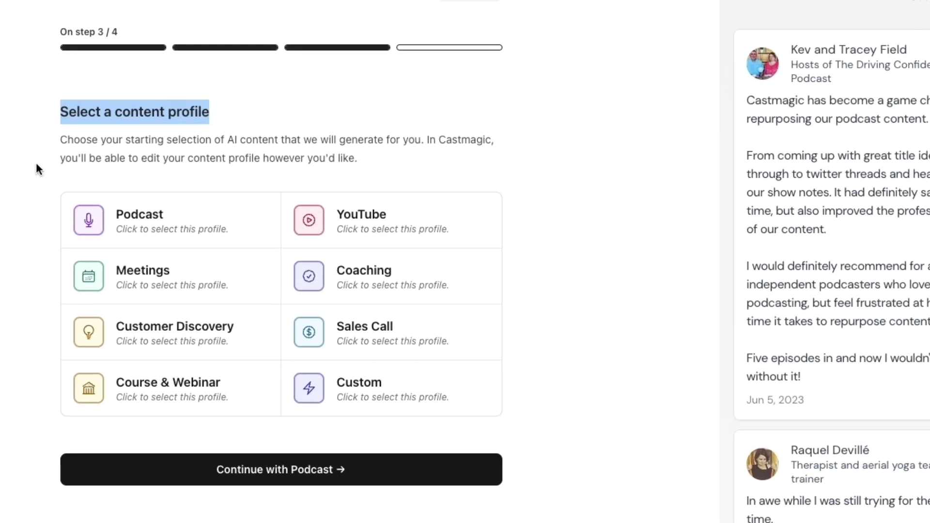
click(40, 162)
drag(57, 141, 430, 143)
click(431, 142)
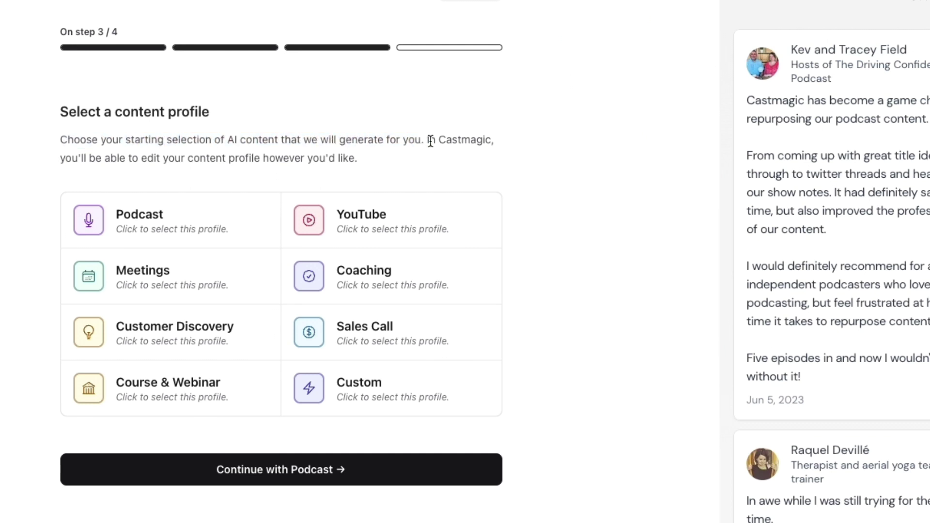
drag(47, 151, 337, 164)
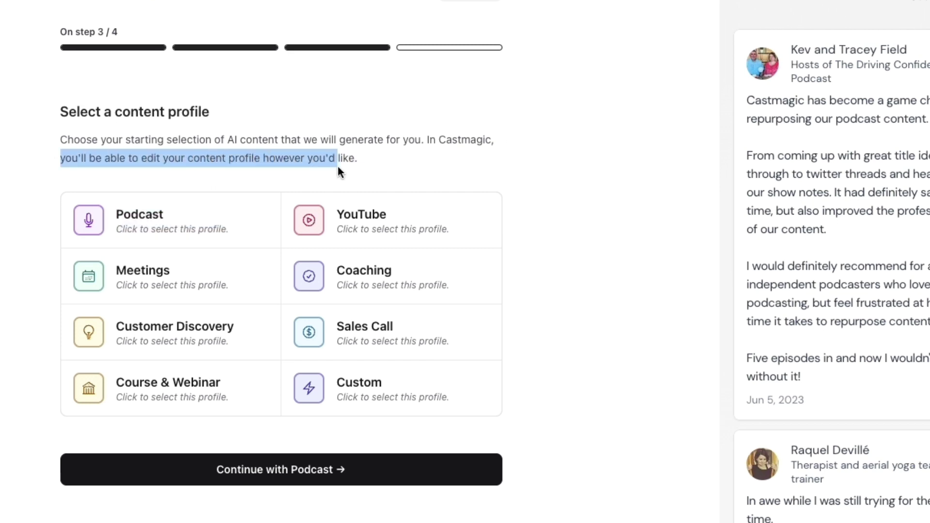
click(3, 305)
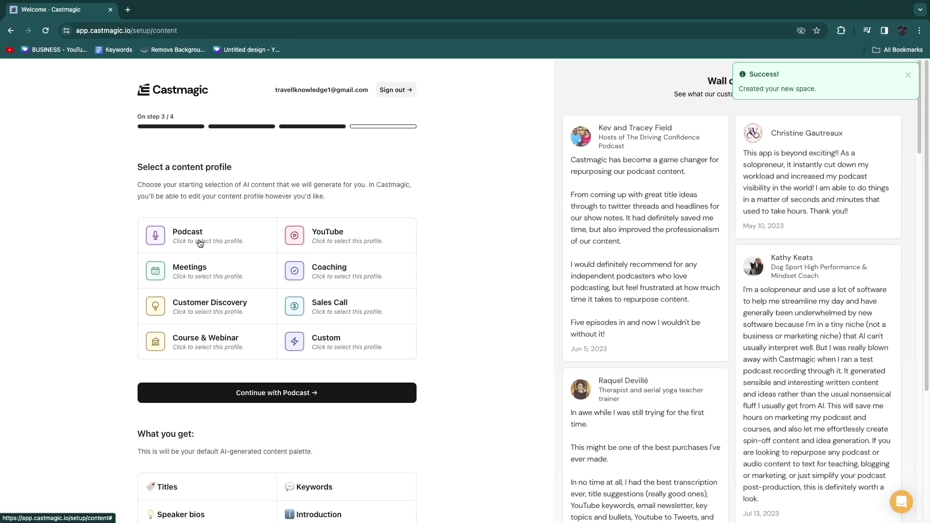
Compare the Meetings and Podcast profiles, including Podcast's Timestamped overview and Questions items
click(204, 266)
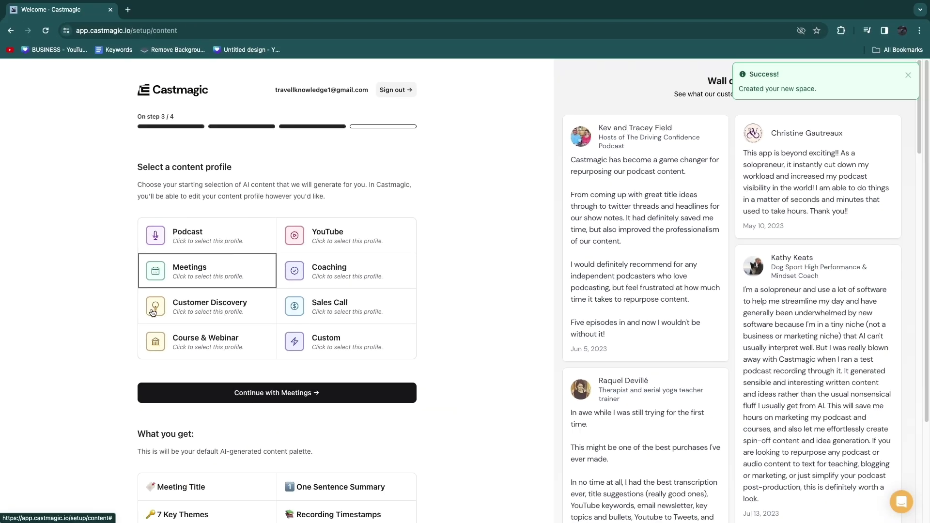
scroll(89, 429, down, 3)
drag(123, 309, 191, 308)
click(125, 229)
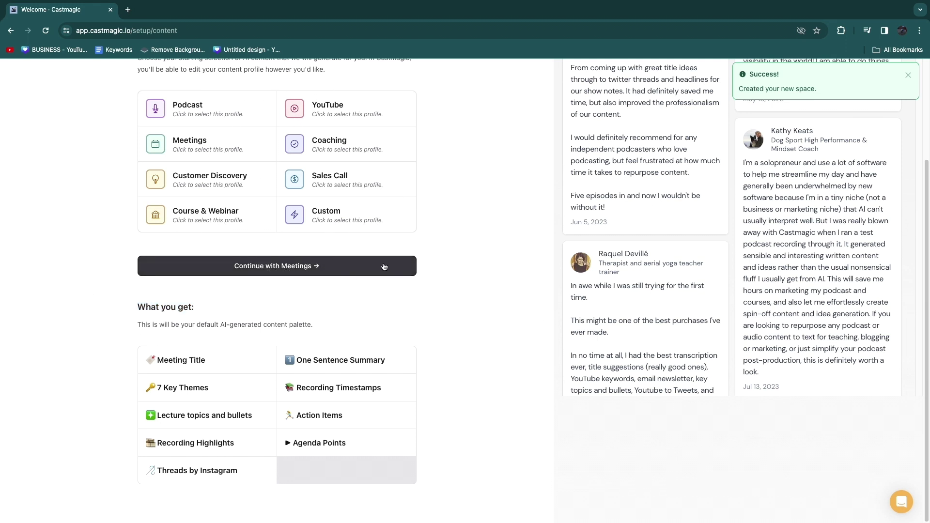
click(198, 107)
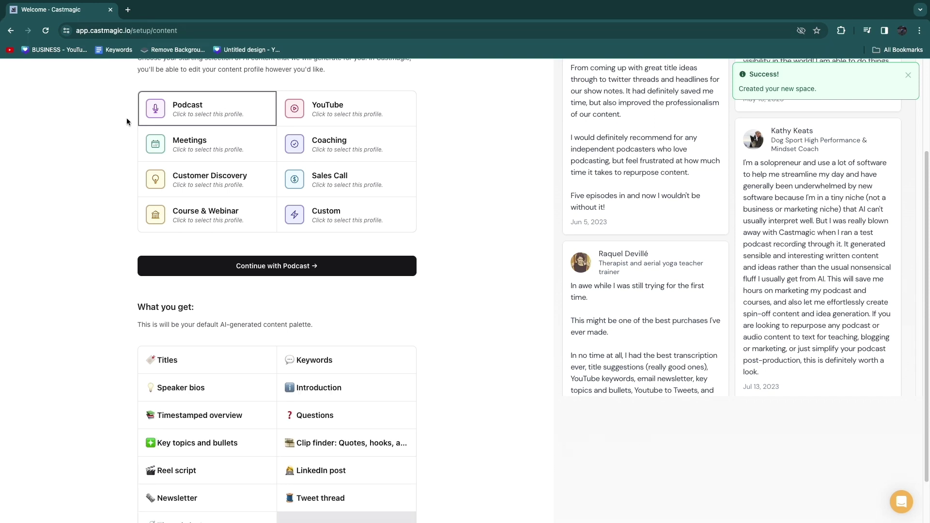
scroll(233, 193, up, 2)
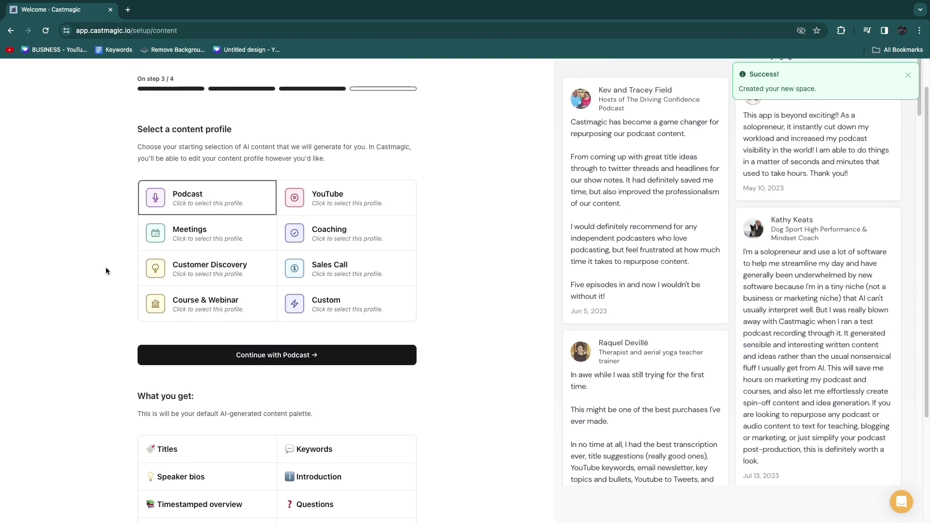
scroll(106, 271, down, 3)
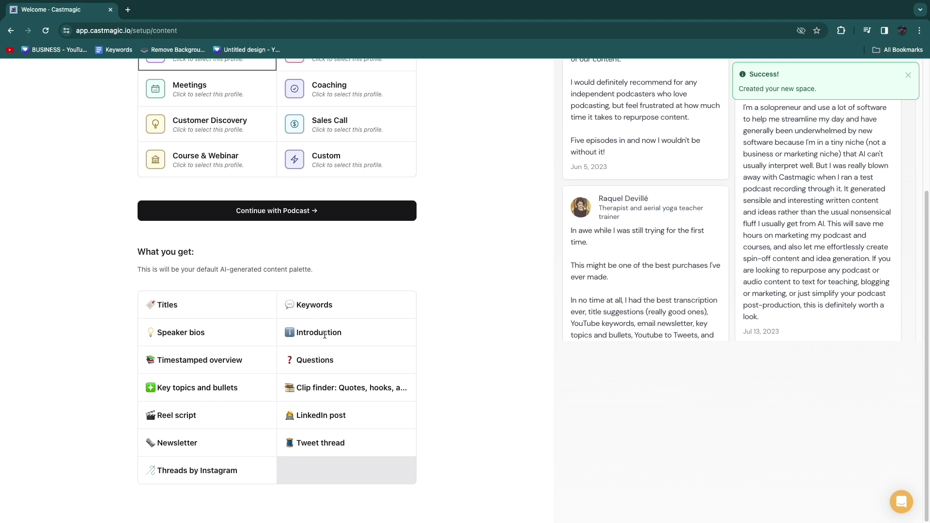
drag(160, 362, 310, 363)
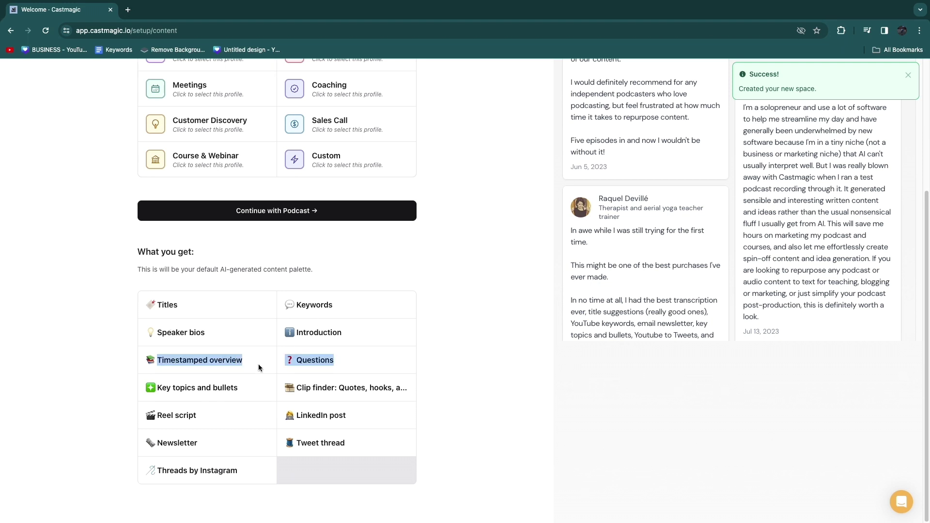
click(318, 362)
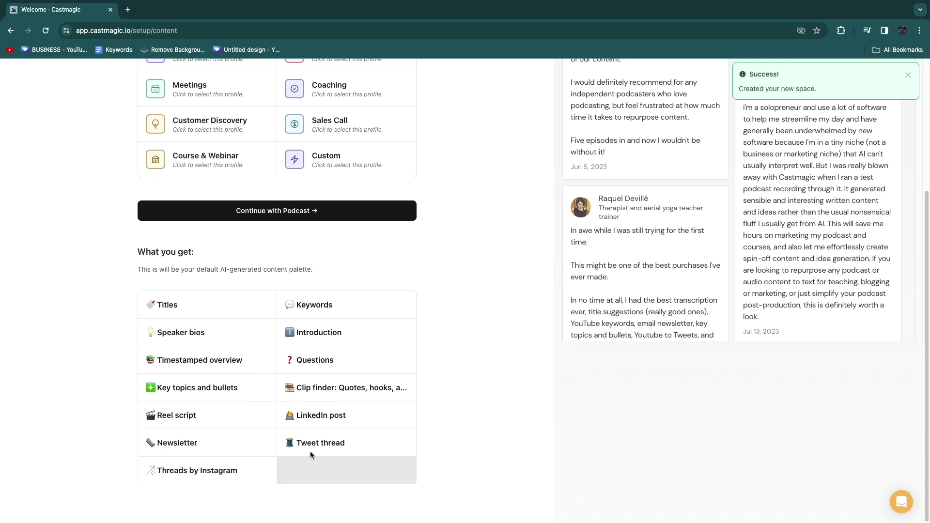
Try the YouTube profile, then settle on Podcast and continue setup
scroll(295, 421, up, 3)
click(314, 203)
scroll(205, 356, down, 2)
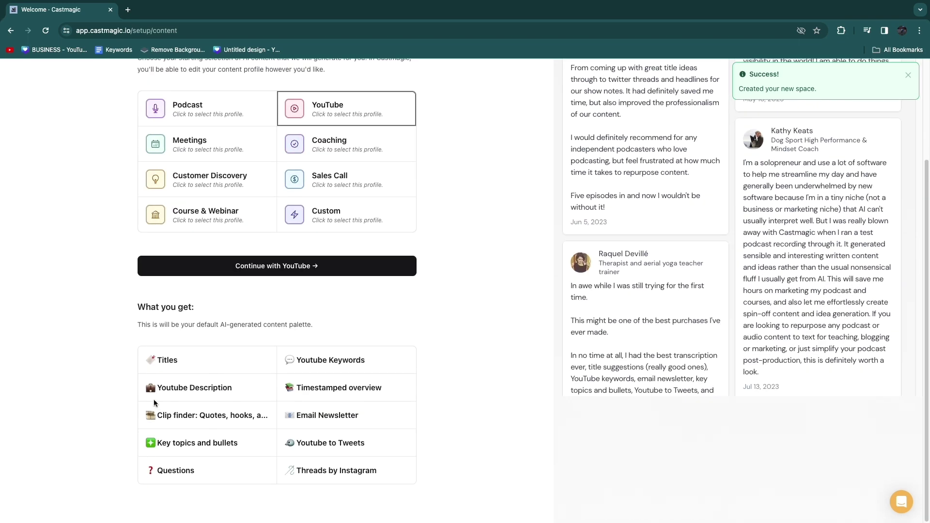
scroll(184, 410, up, 3)
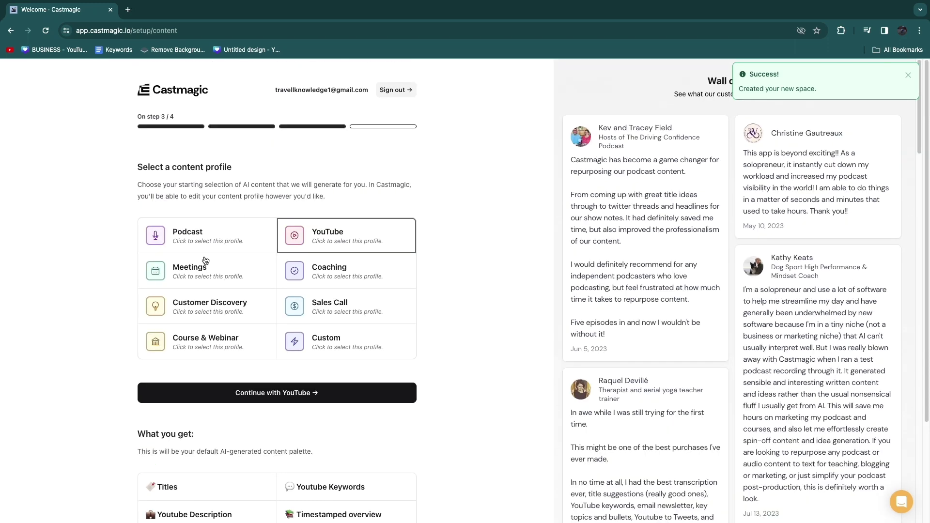
click(218, 242)
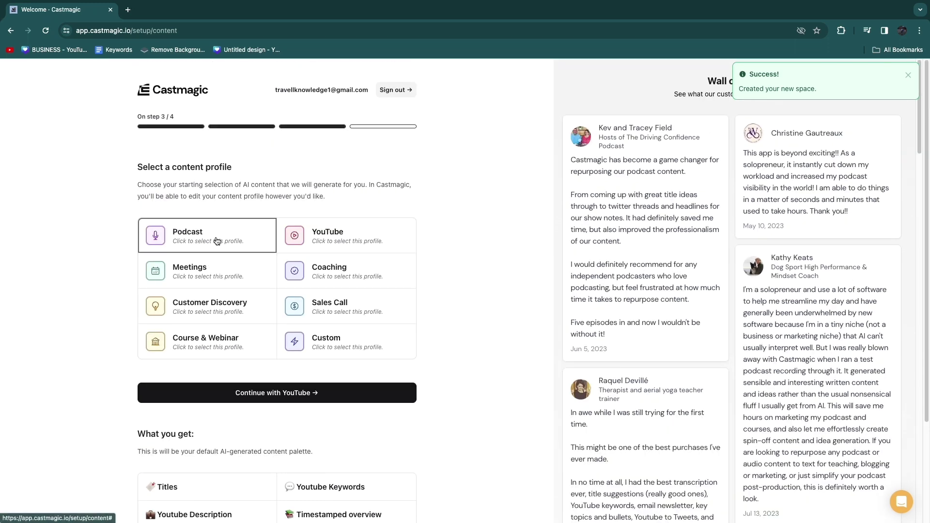
click(278, 390)
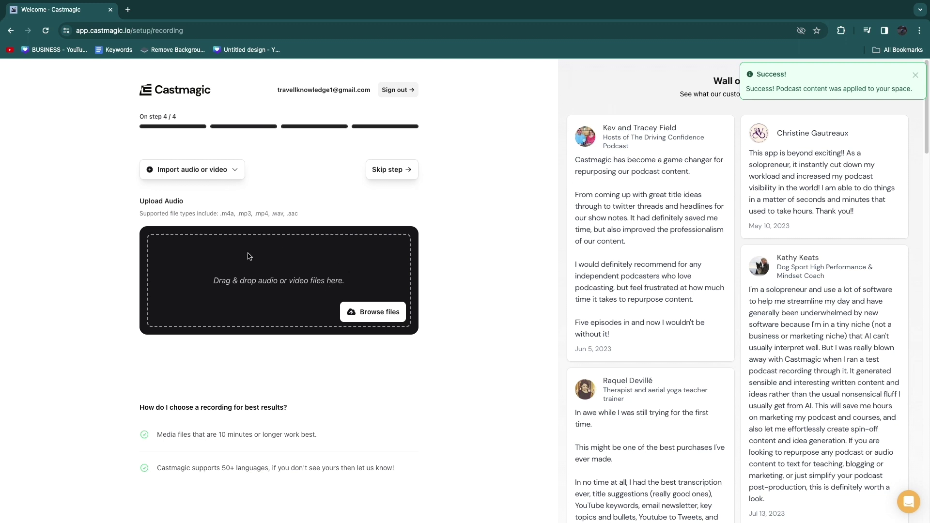
Import a recording from a pasted YouTube URL, save it, and continue into the app
click(182, 176)
click(204, 246)
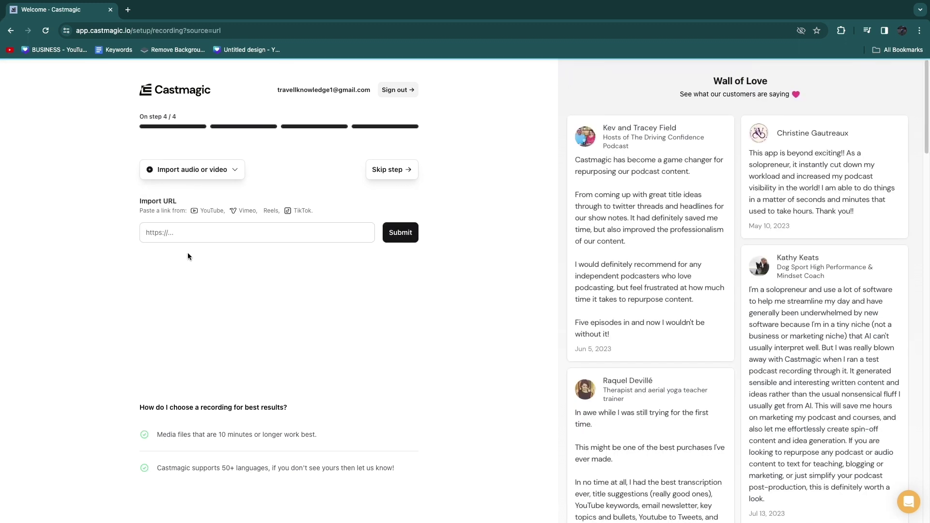
click(193, 231)
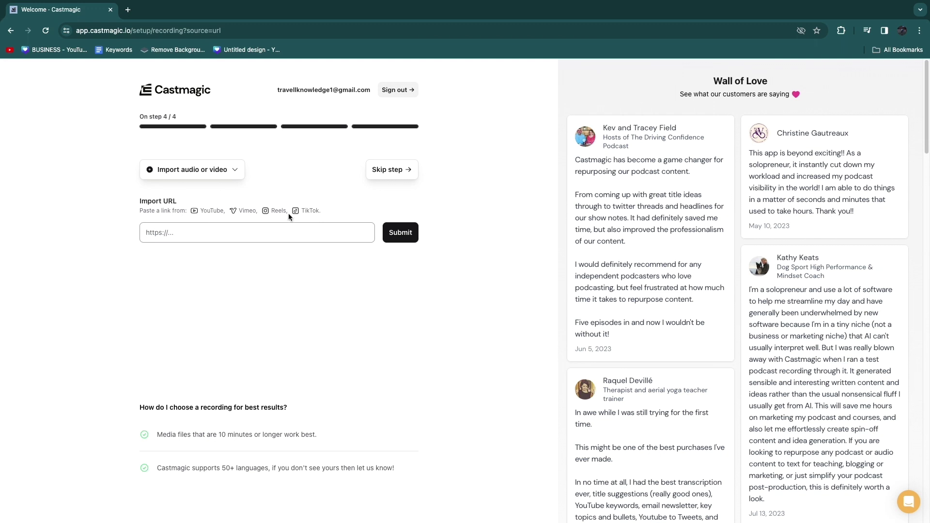
text(https://www.youtube.com/watch?v=p4ZfkezDTXQ&pp=ygUMaHViZXJtYW4gbGFi)
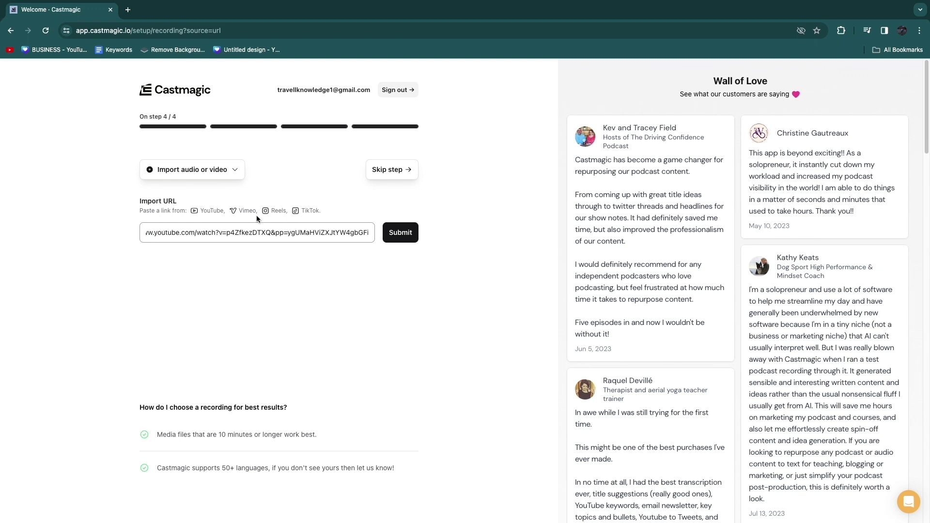
click(400, 232)
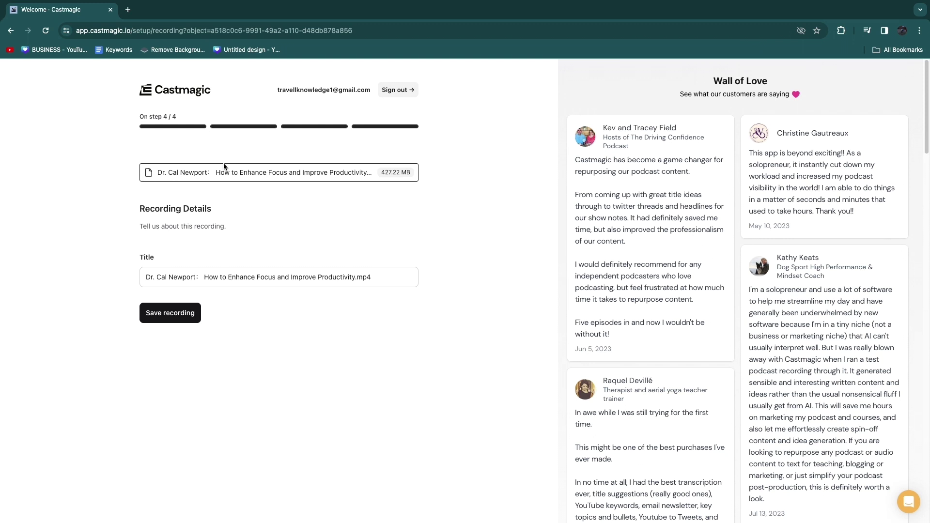
click(174, 315)
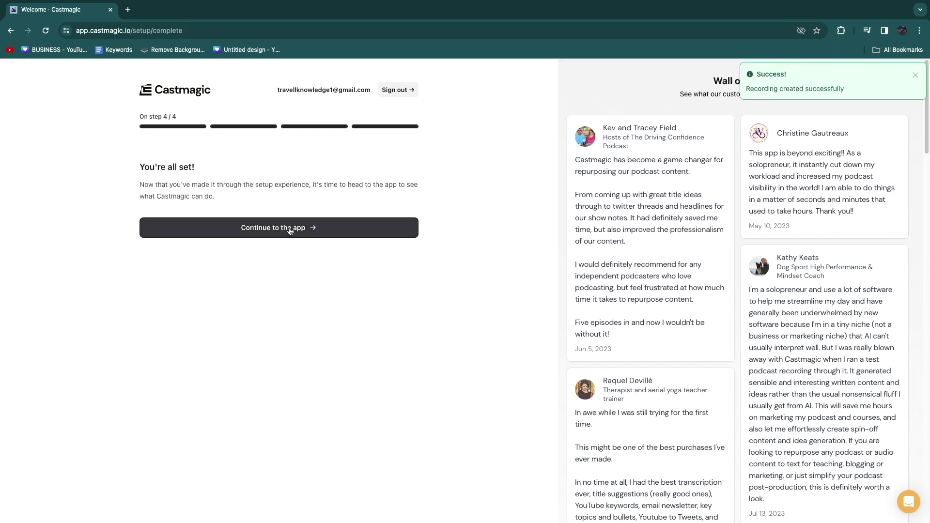
click(280, 229)
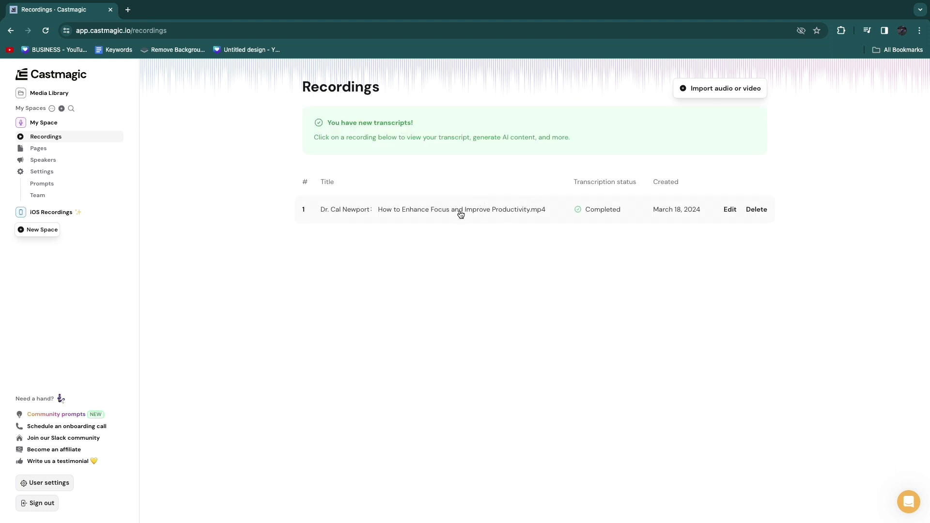
Highlight the recording's Completed transcription status in the Recordings list
mouse_move(588, 213)
mouse_down()
mouse_move(604, 213)
mouse_move(597, 223)
mouse_up()
Open the recording's transcript, read the first paragraph, and scroll through and back up
click(598, 221)
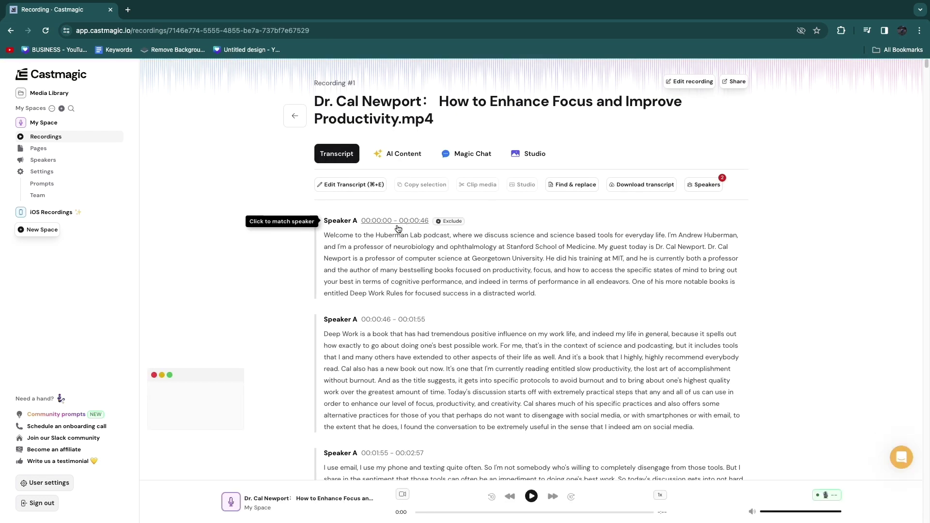
drag(323, 237, 582, 289)
click(547, 291)
scroll(547, 291, down, 20)
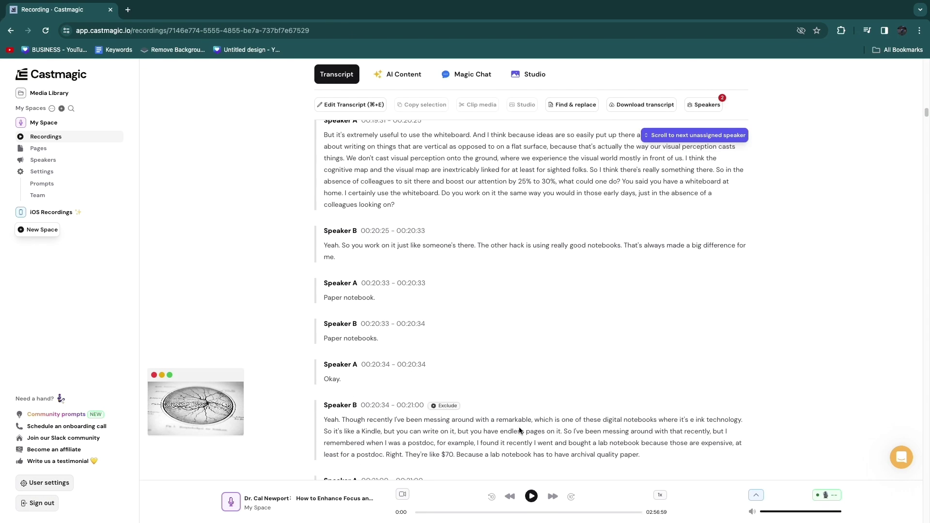
scroll(576, 344, down, 20)
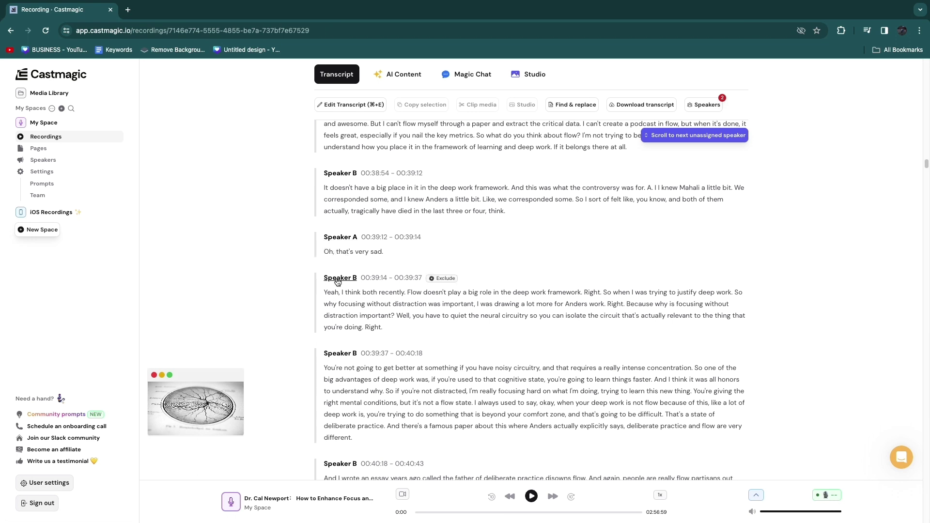
scroll(407, 337, down, 20)
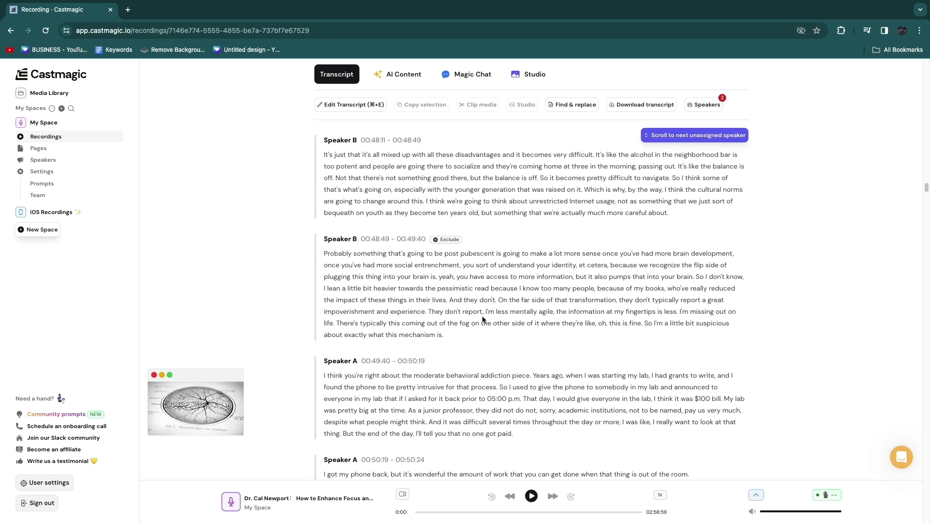
scroll(447, 375, up, 20)
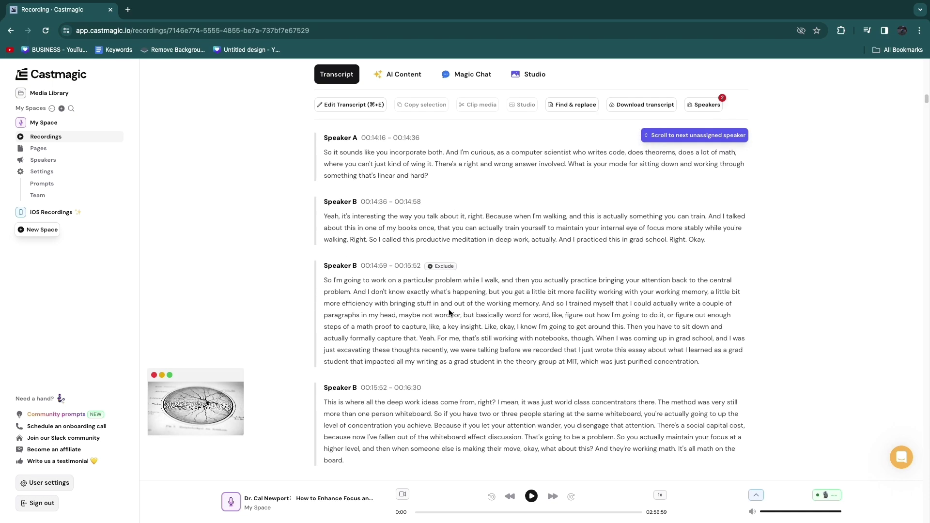
scroll(524, 283, up, 10)
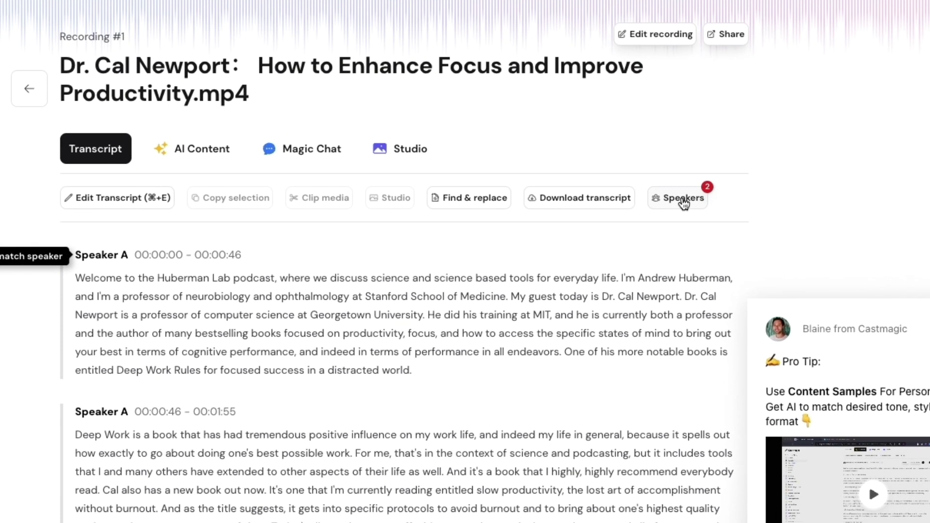
Assign Speaker A the host's name with the Host role for all their sections
click(708, 187)
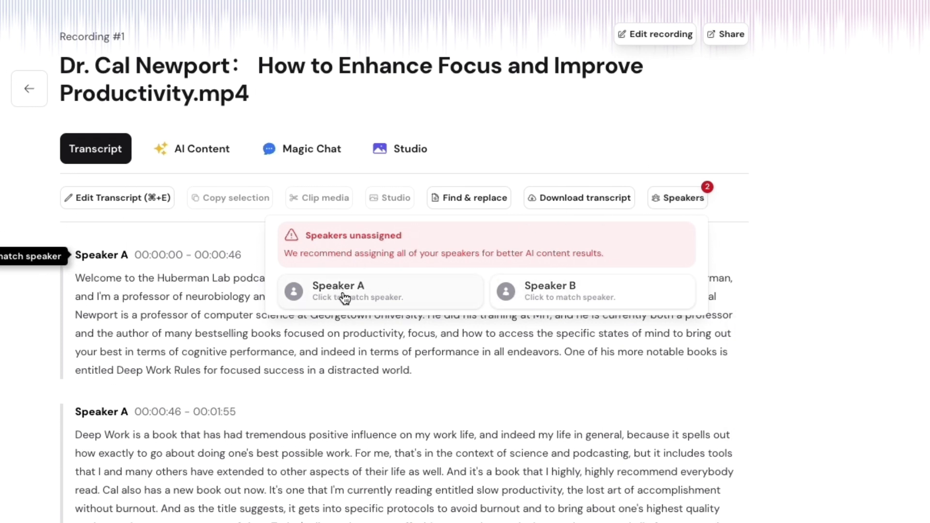
click(369, 293)
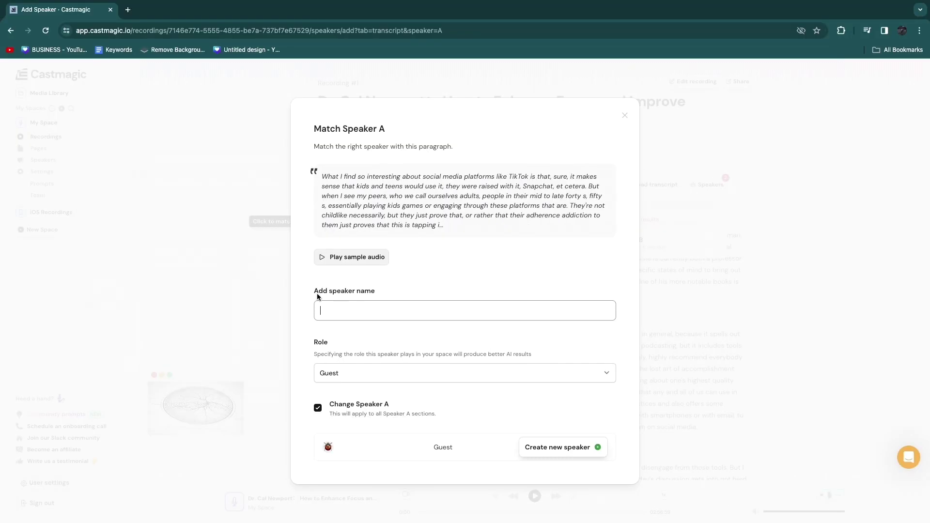
drag(317, 292, 364, 295)
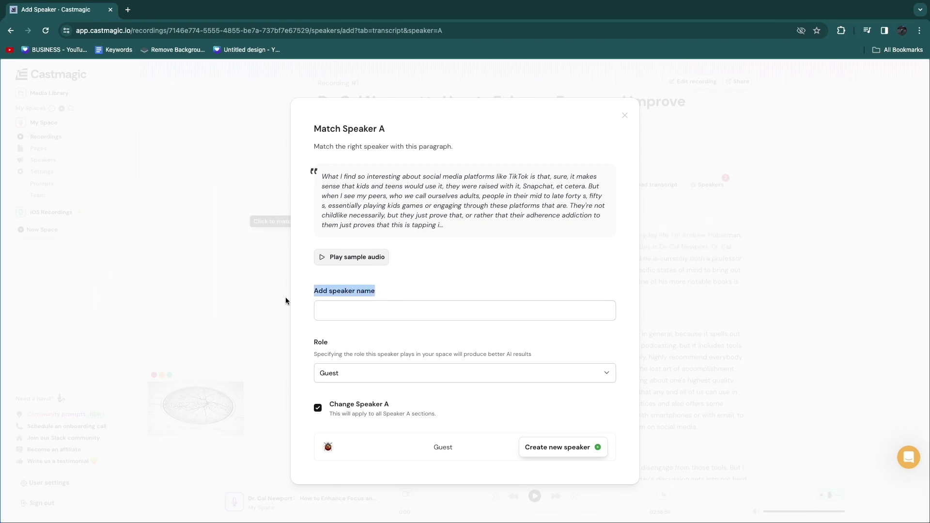
click(379, 312)
text(HUberman)
click(328, 310)
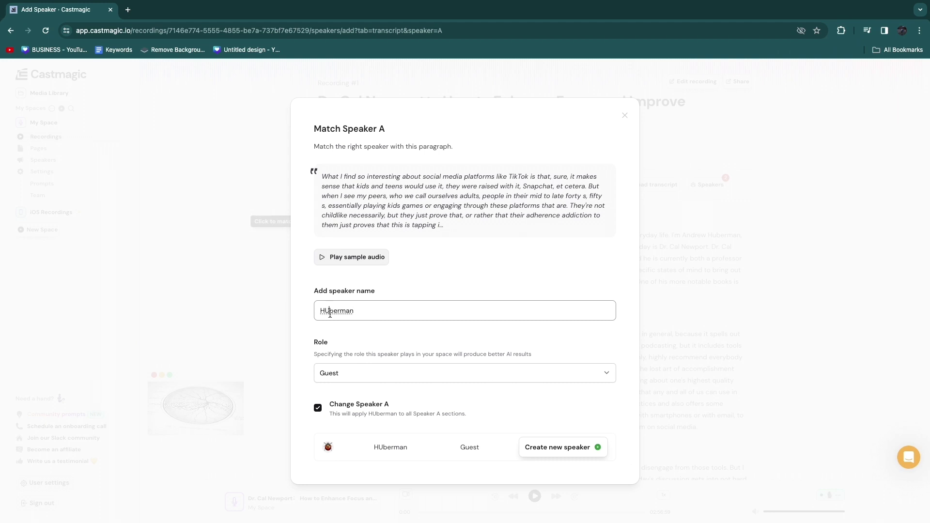
key(BackSpace)
text(u)
click(332, 380)
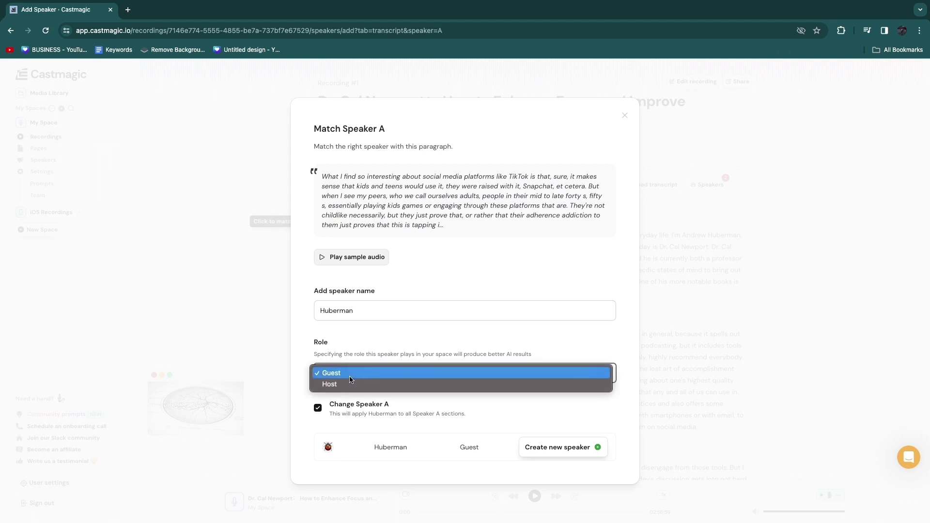
click(335, 384)
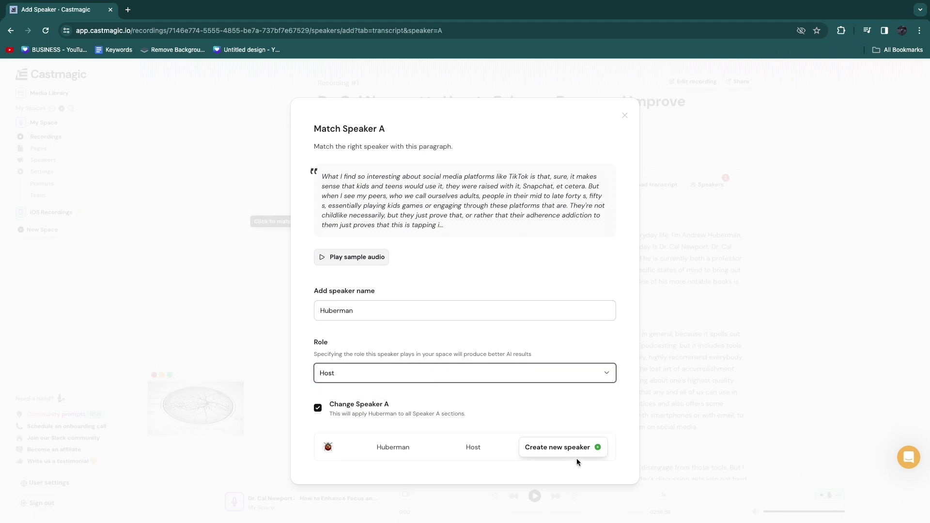
click(555, 448)
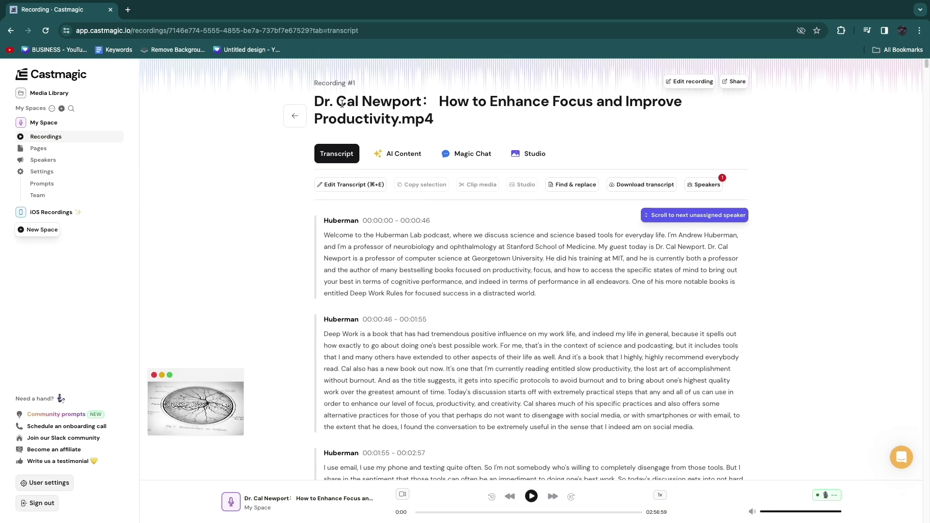
Name Speaker B after the guest copied from the recording title, then scroll the transcript
drag(313, 101, 424, 104)
key(super+c)
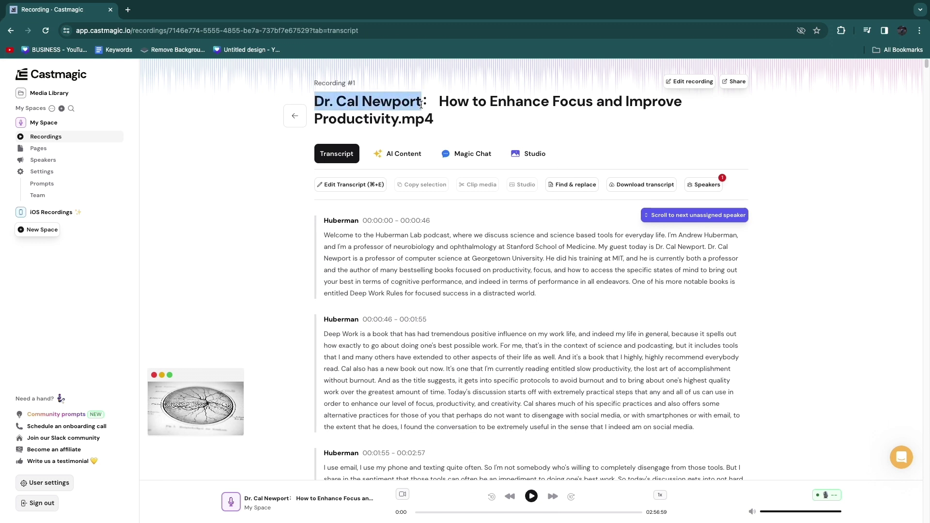
click(702, 187)
click(657, 249)
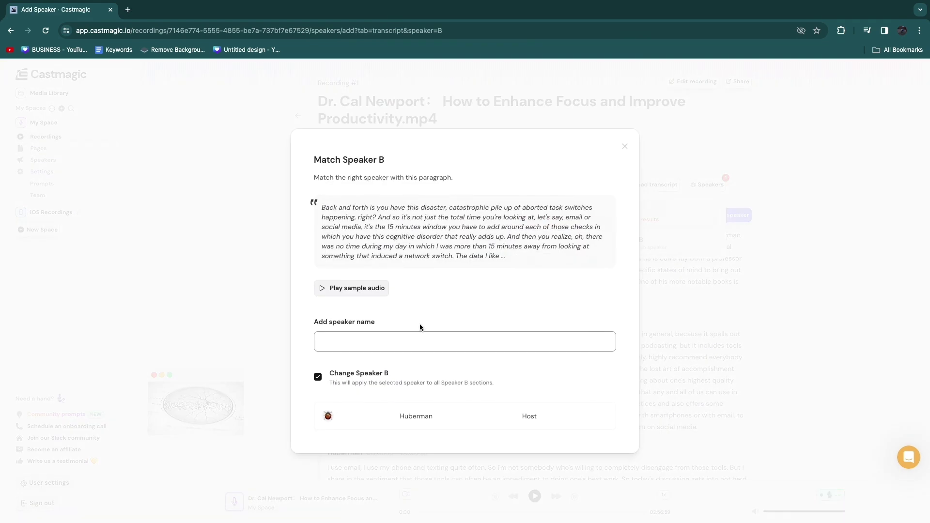
key(super+v)
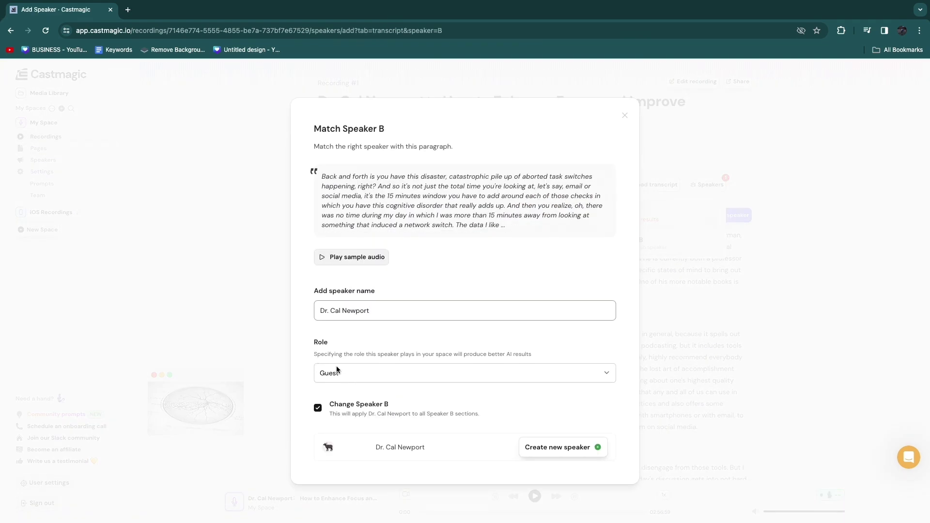
click(552, 452)
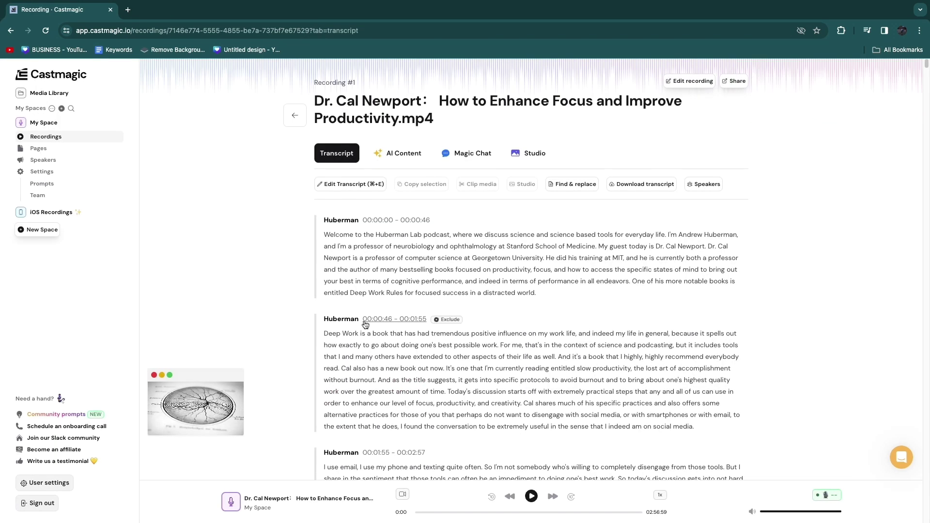
scroll(365, 325, down, 6)
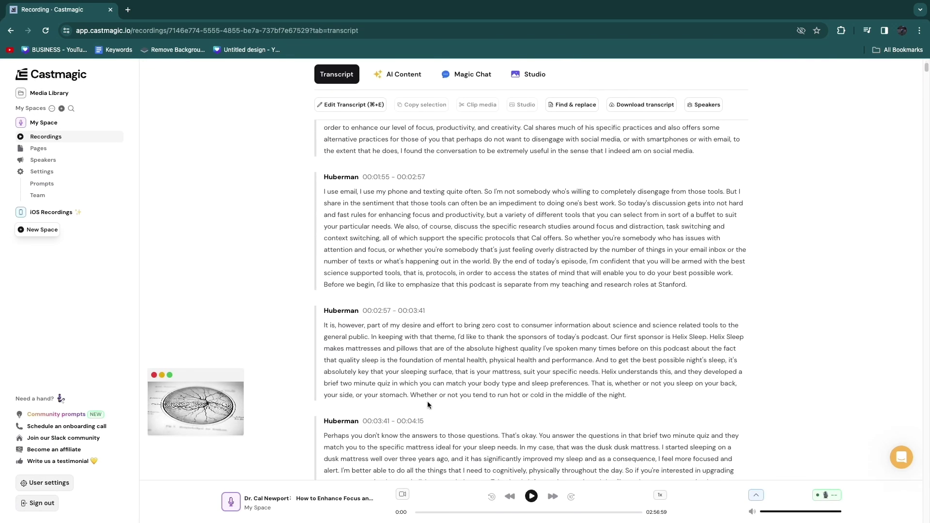
scroll(427, 405, down, 15)
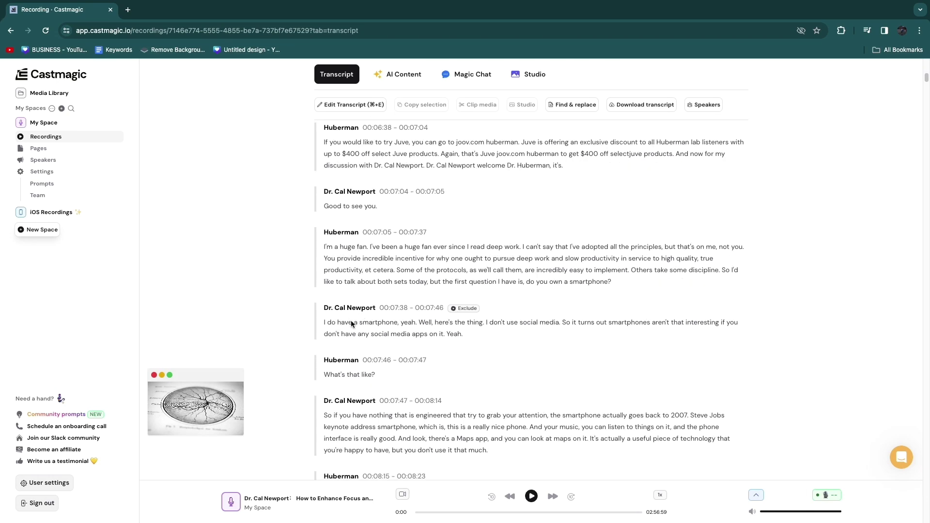
scroll(393, 327, up, 20)
Open the recording's AI Content and check the 'Generating' progress message
click(396, 153)
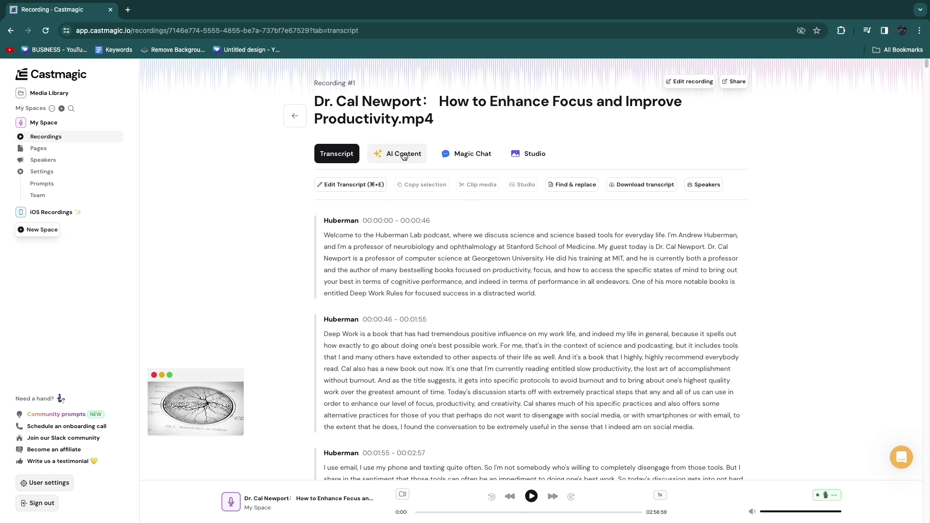
triple_click(350, 225)
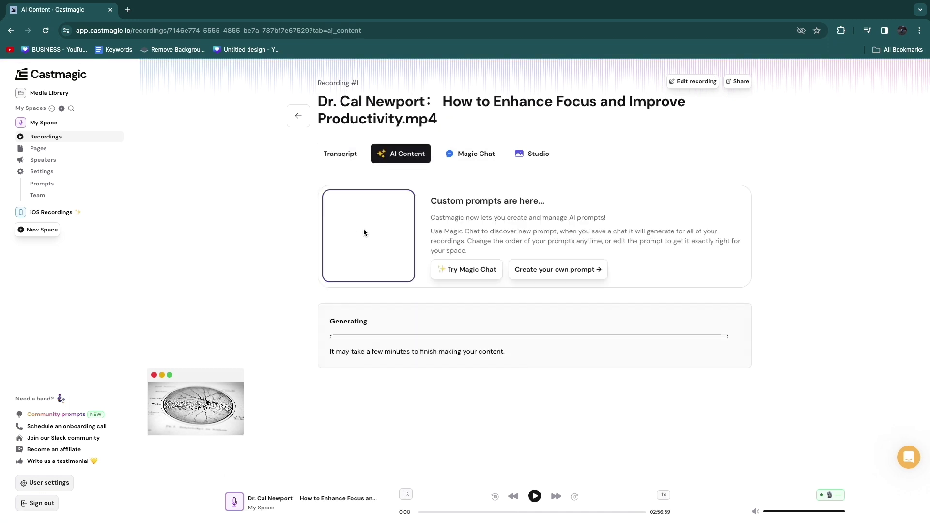
double_click(331, 323)
click(297, 280)
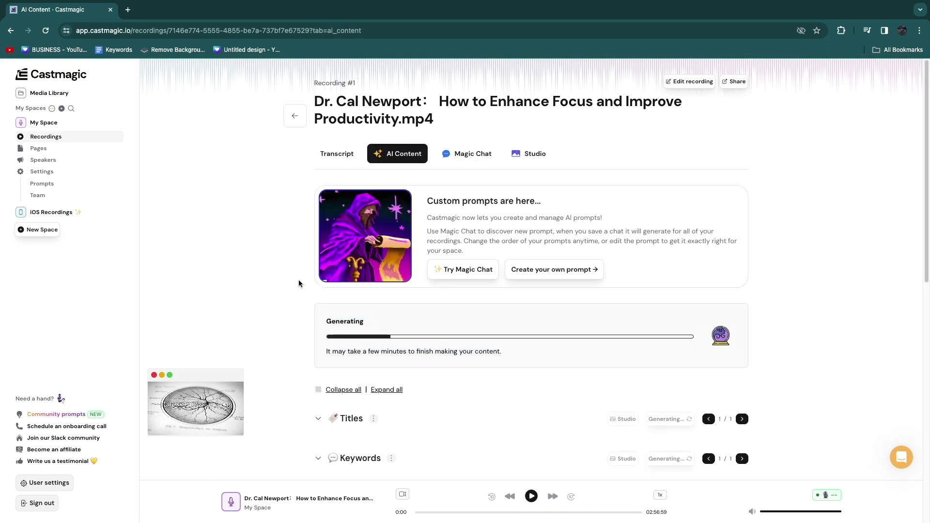
Scroll through the ten generated titles and the keywords, past sections from Reel script to Threads by Instagram
scroll(297, 280, down, 2)
scroll(316, 345, down, 2)
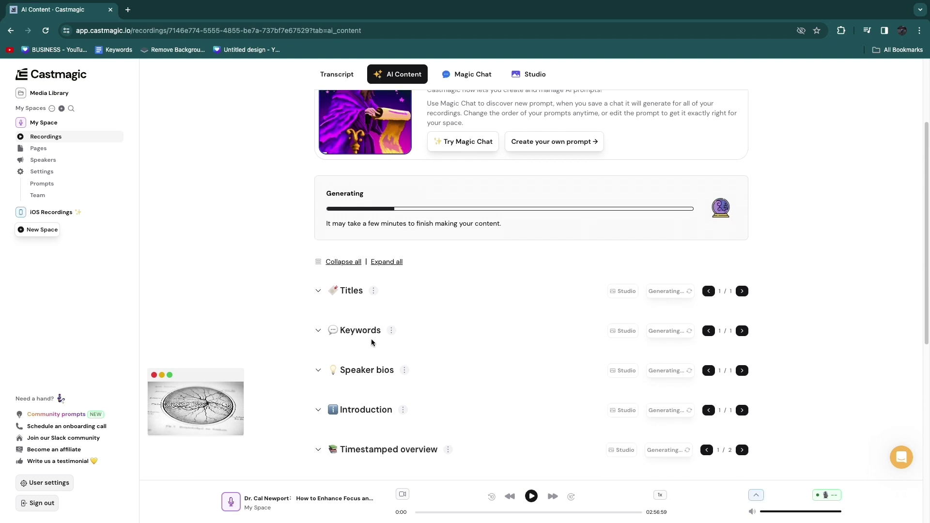
scroll(380, 430, down, 3)
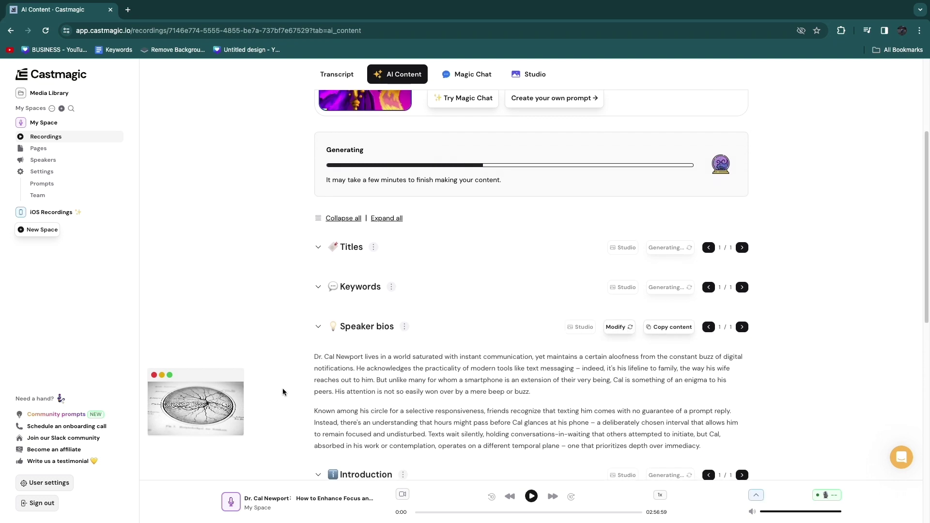
scroll(379, 430, down, 10)
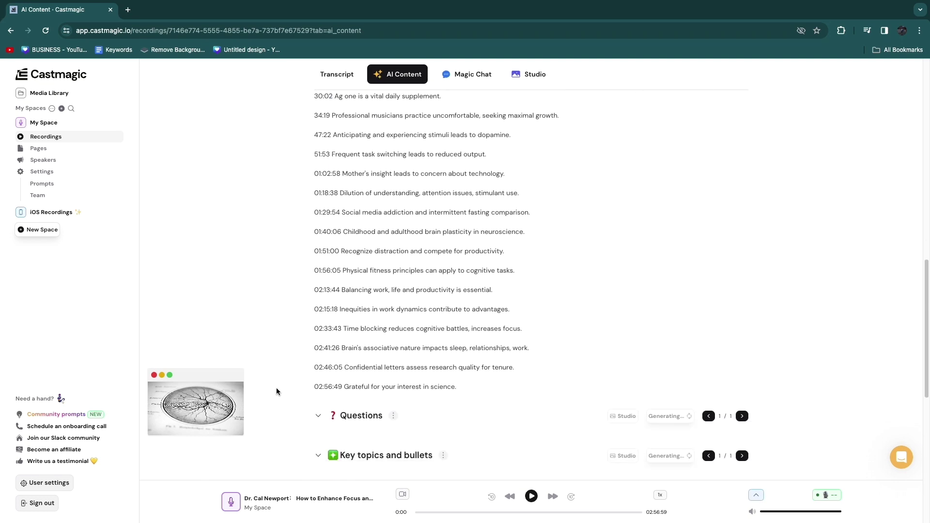
scroll(323, 402, down, 2)
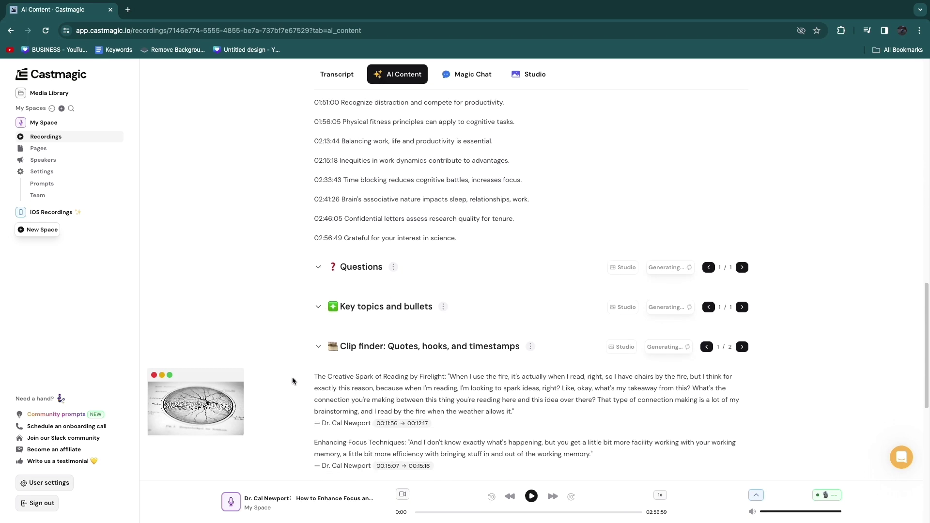
scroll(416, 342, down, 1)
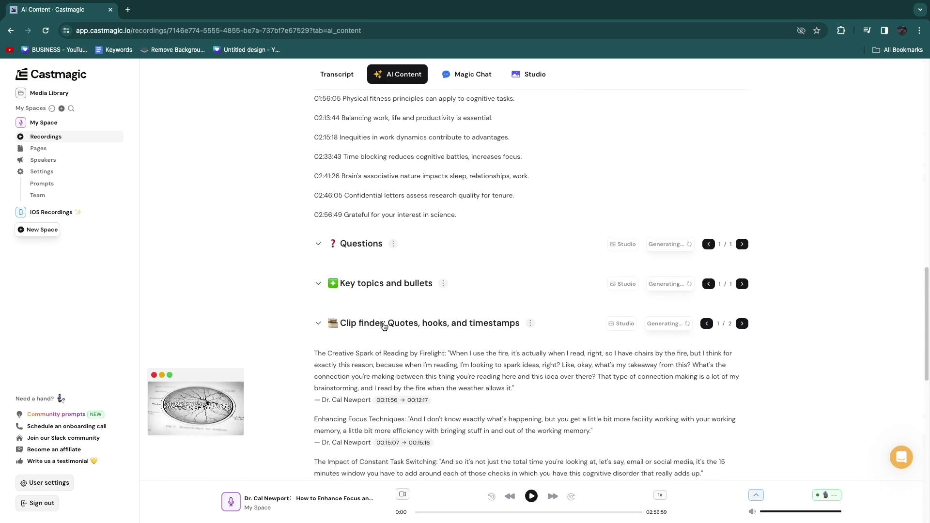
scroll(477, 343, down, 15)
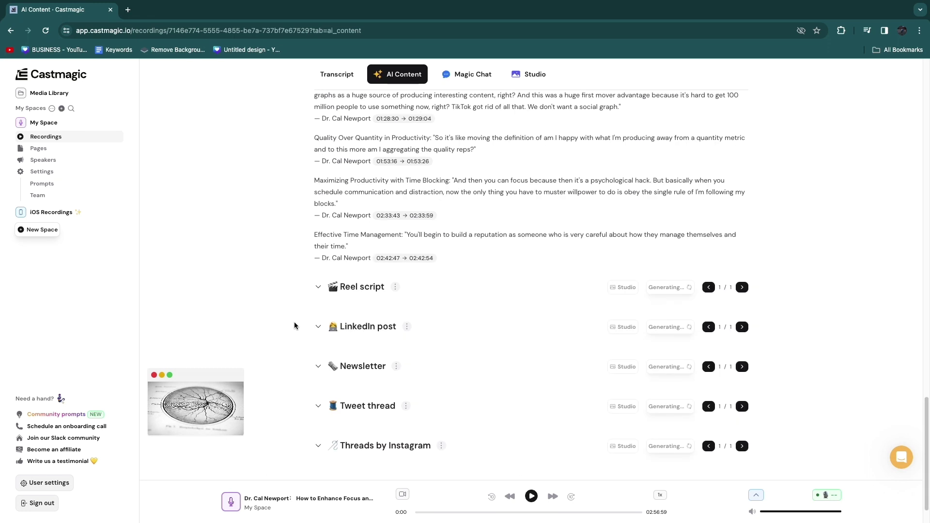
drag(294, 253, 461, 443)
click(394, 338)
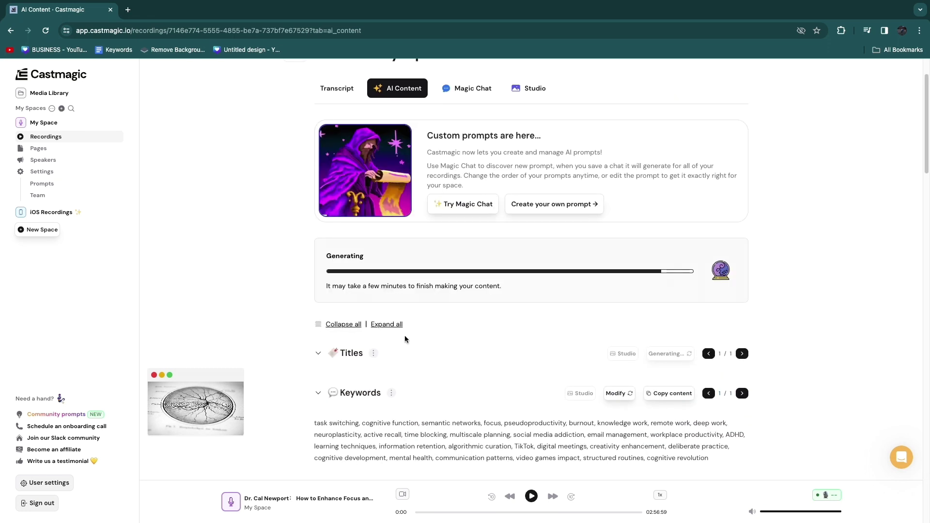
scroll(405, 335, down, 2)
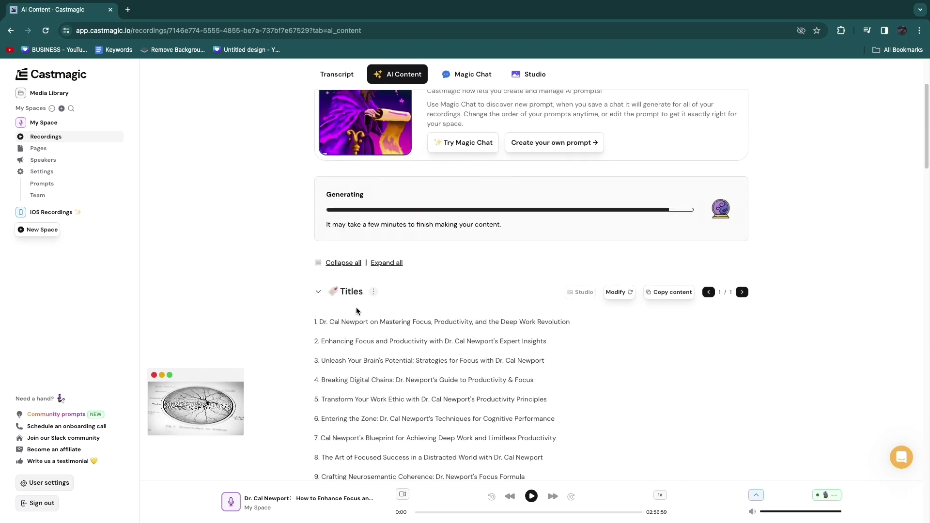
scroll(359, 305, down, 3)
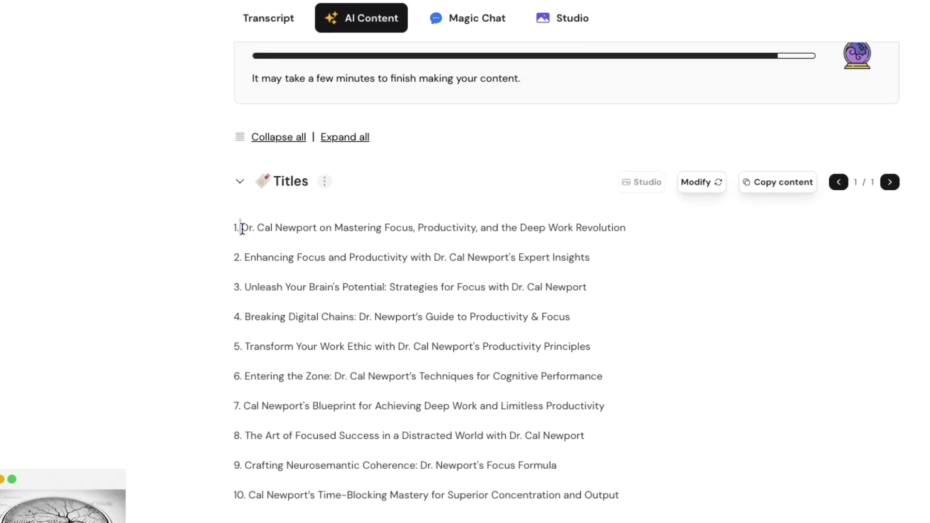
drag(243, 228, 626, 234)
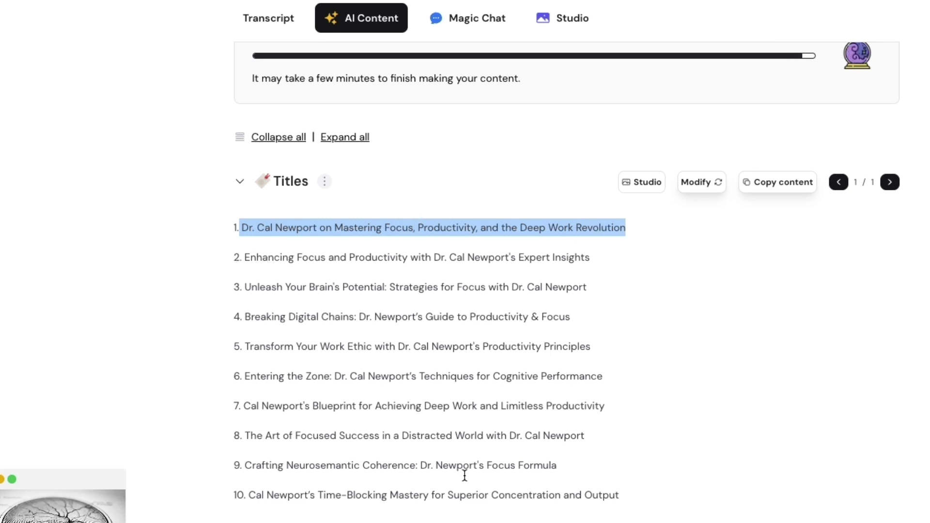
click(708, 190)
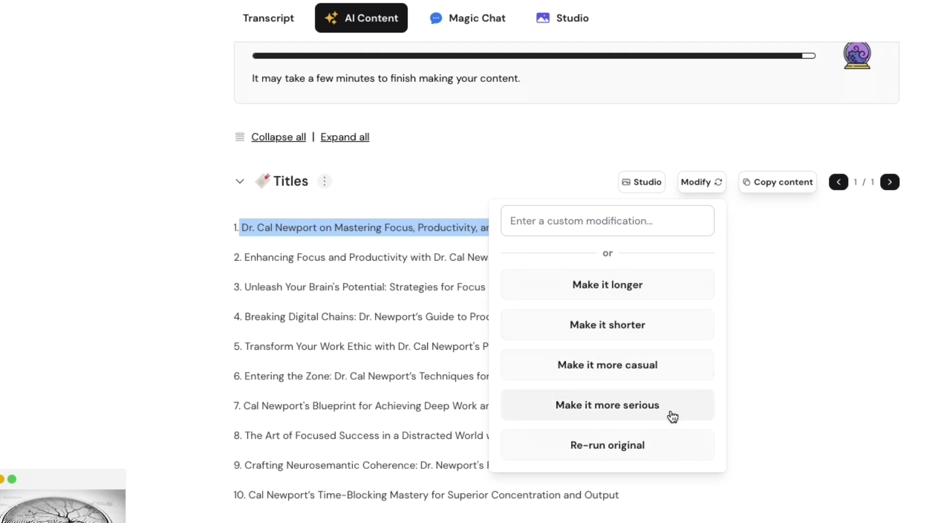
click(827, 358)
scroll(191, 361, down, 3)
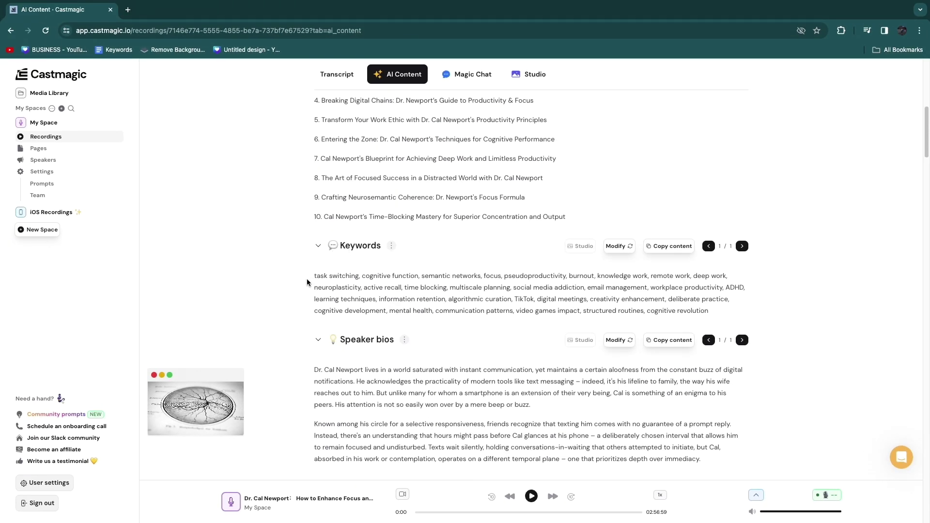
drag(315, 277, 714, 309)
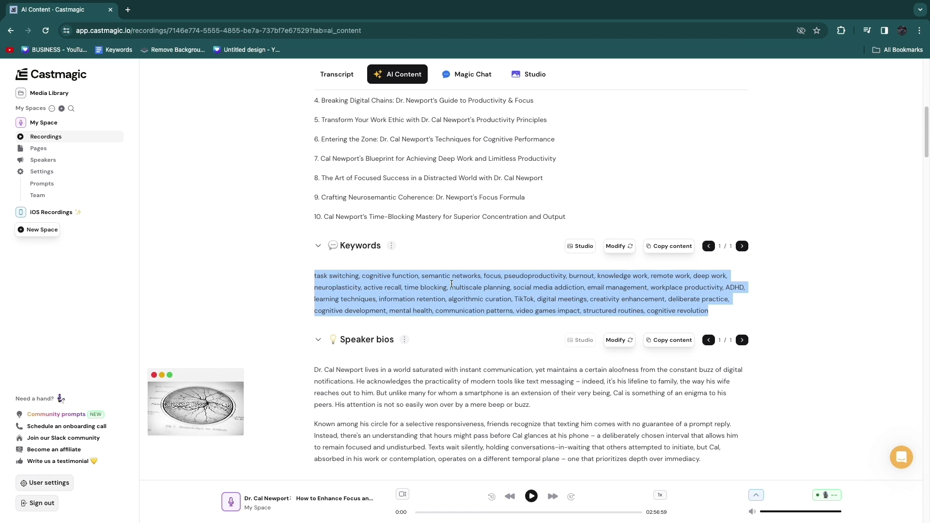
Scroll past Speaker bios to the Introduction and select 'Welcome back to My Space!'
click(258, 275)
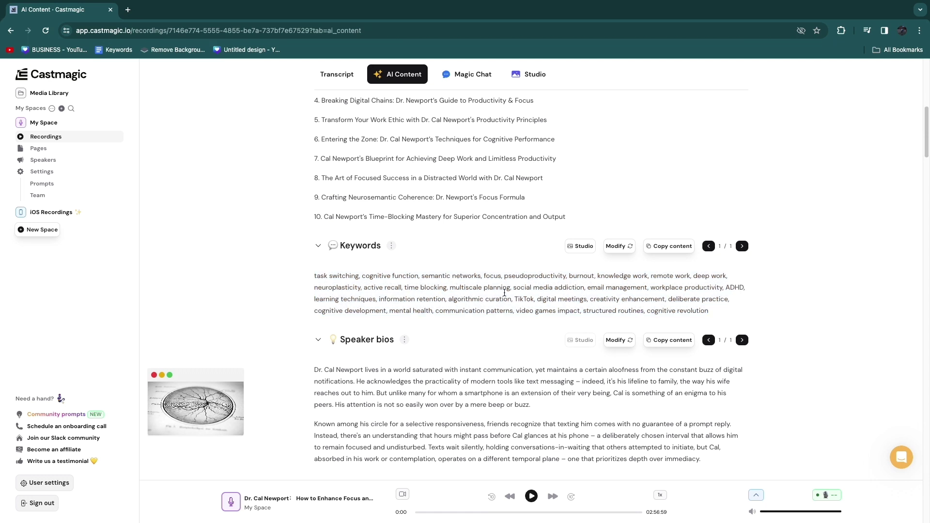
scroll(505, 293, down, 2)
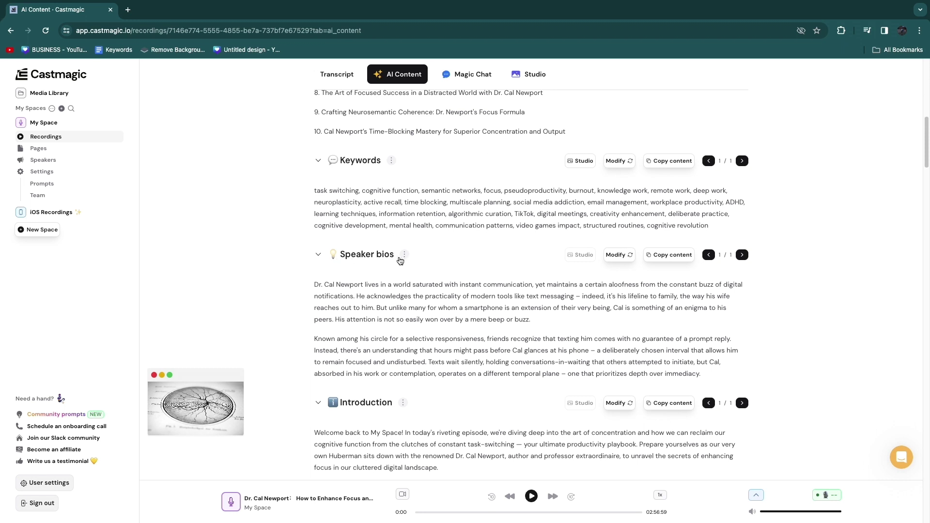
scroll(264, 249, down, 1)
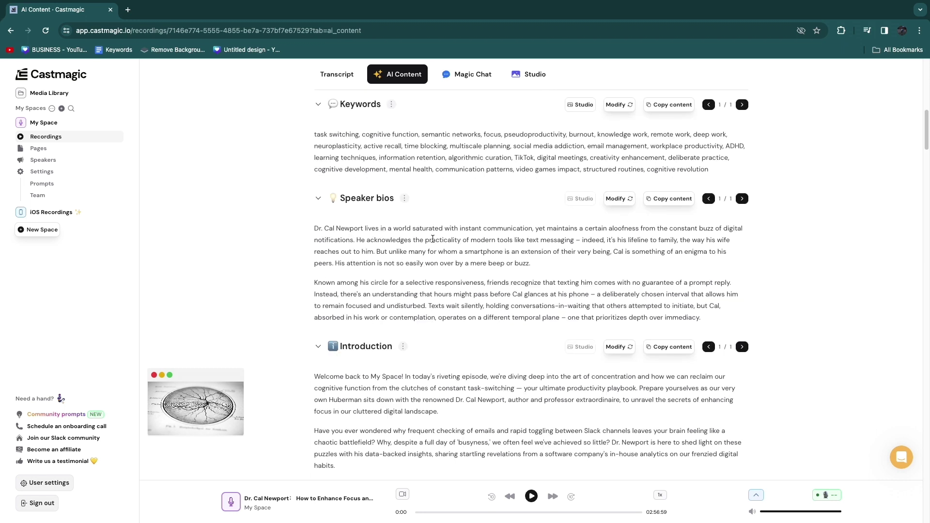
scroll(422, 262, down, 3)
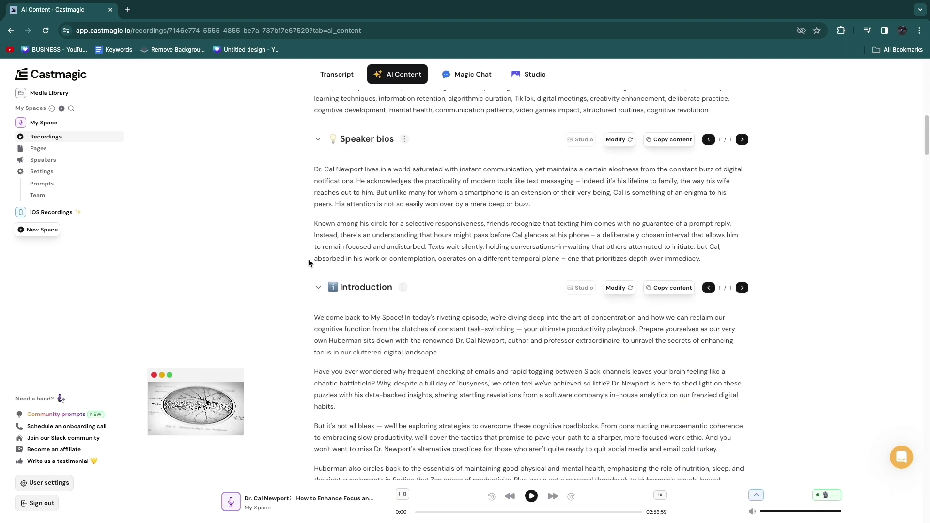
scroll(355, 260, down, 1)
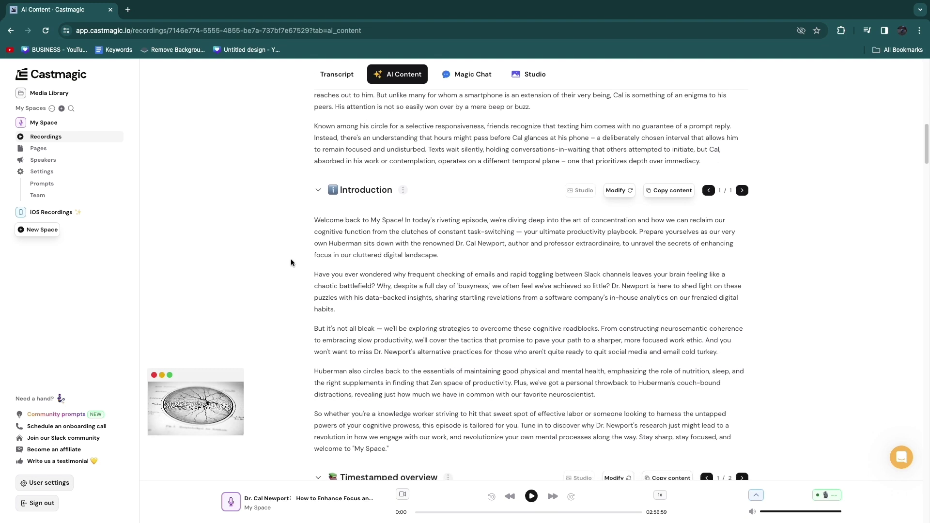
drag(316, 204, 403, 200)
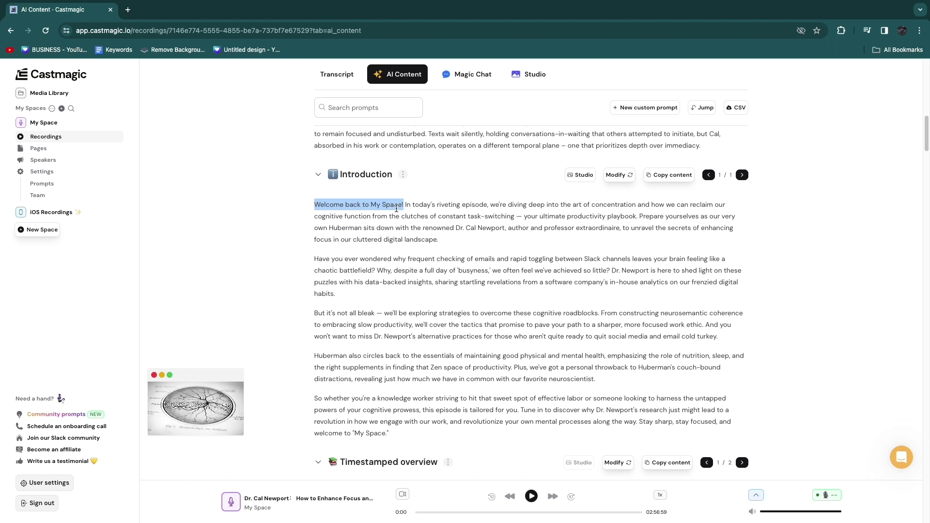
Select the five Introduction paragraphs, then move on to the Timestamped overview chapter list
click(513, 241)
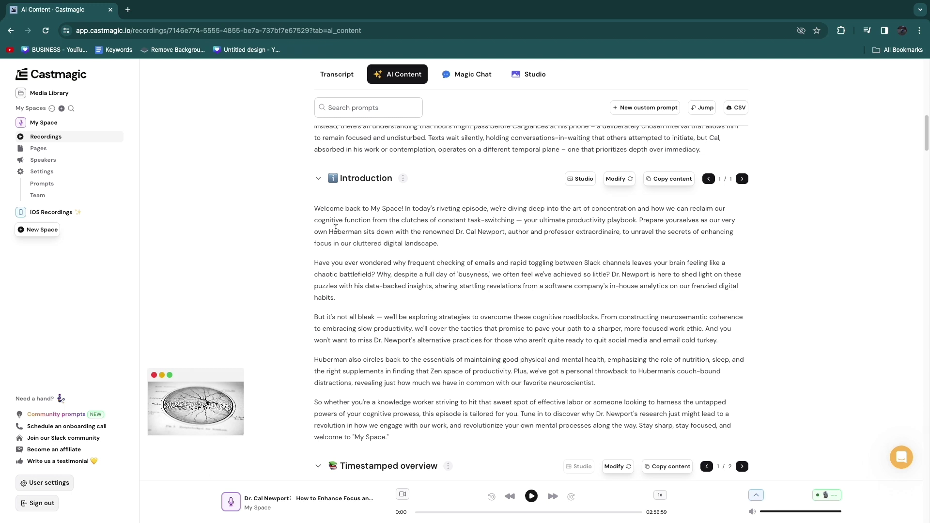
drag(315, 208, 484, 446)
click(356, 372)
scroll(362, 235, down, 5)
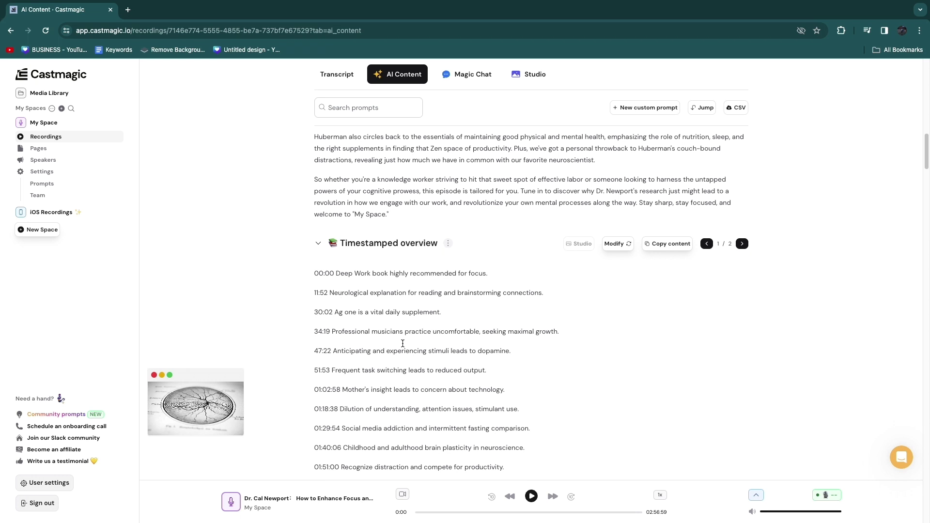
scroll(411, 363, down, 4)
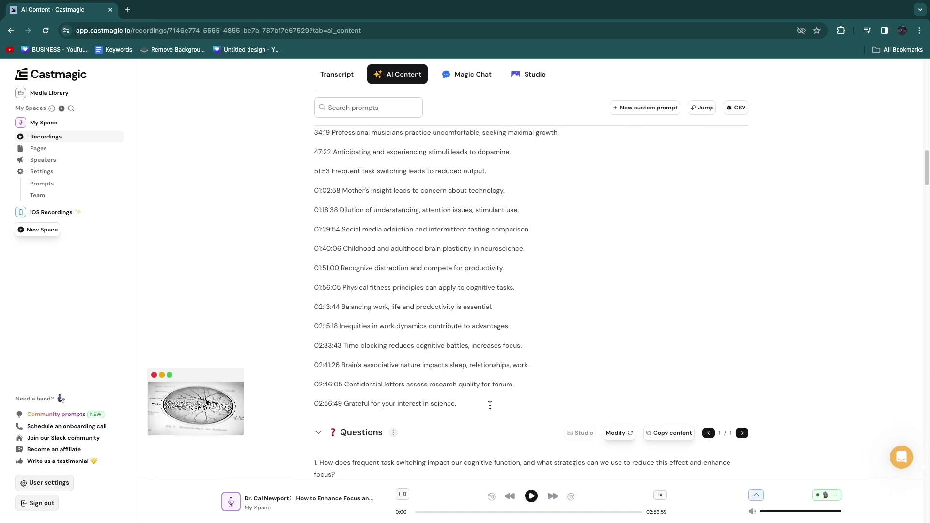
scroll(363, 310, up, 1)
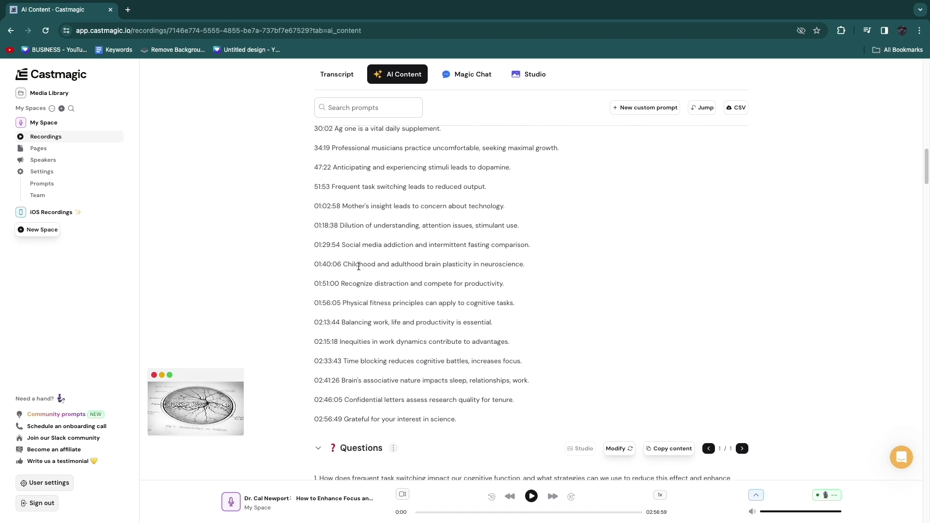
scroll(358, 271, up, 1)
scroll(421, 284, up, 1)
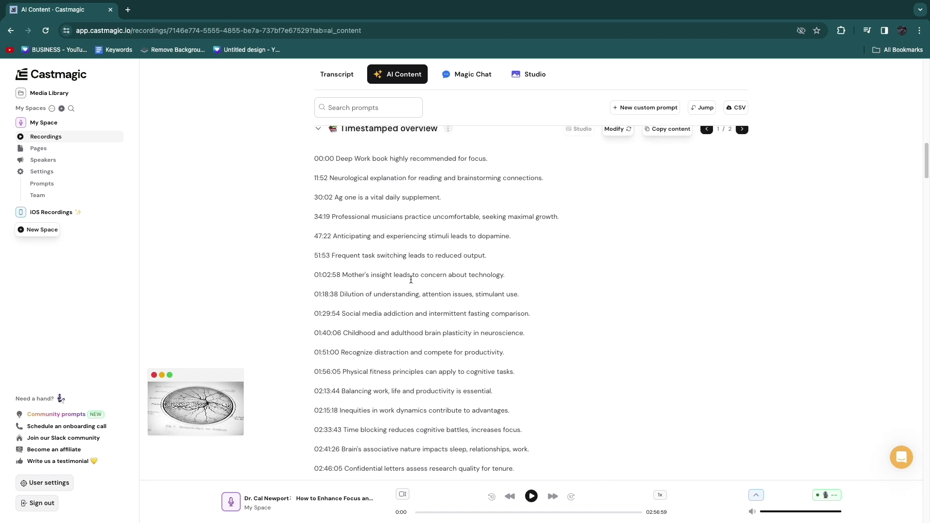
drag(330, 177, 402, 178)
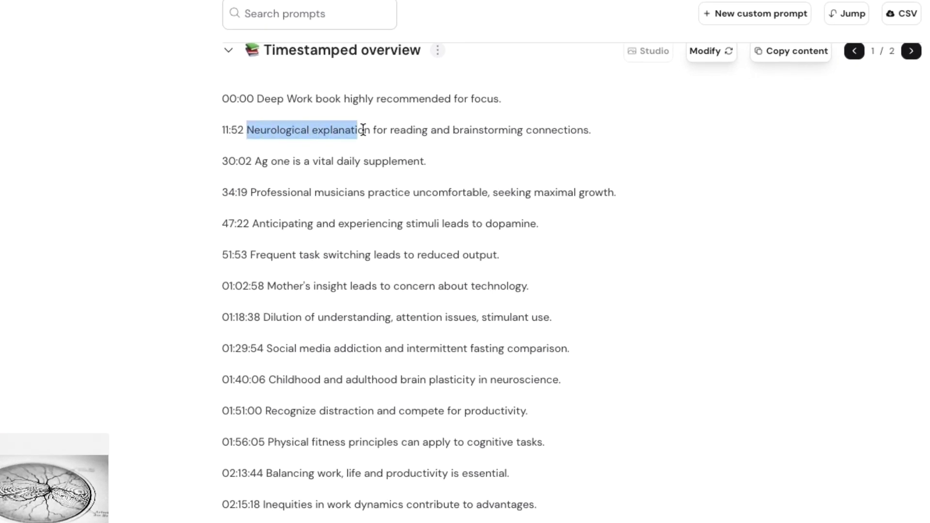
drag(363, 130, 592, 136)
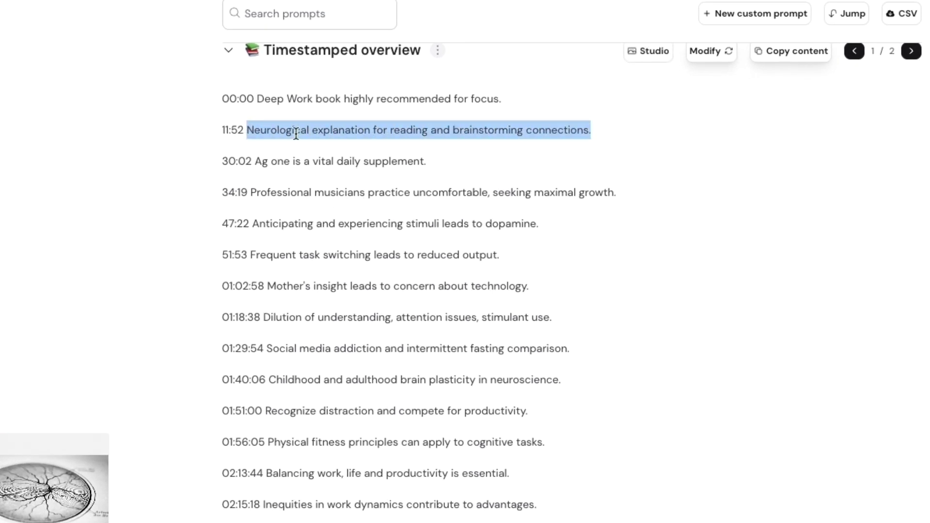
click(173, 151)
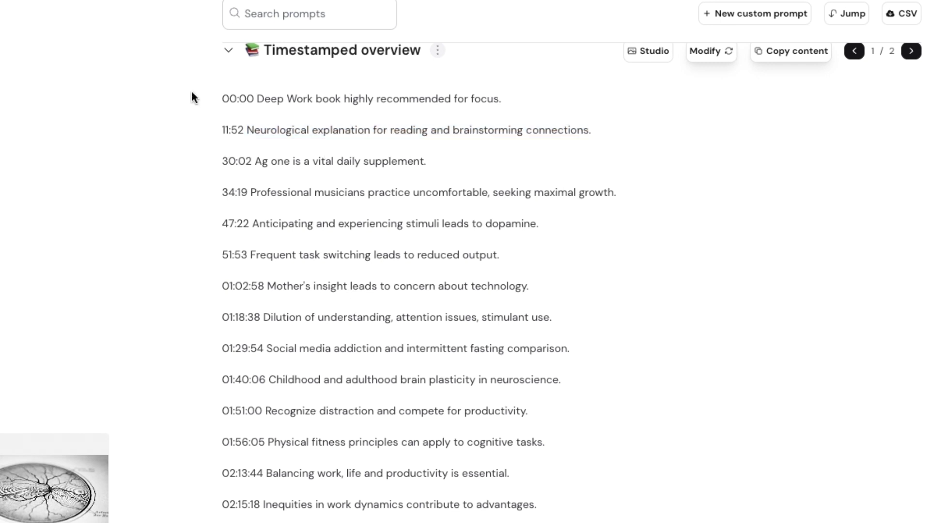
scroll(297, 349, down, 1)
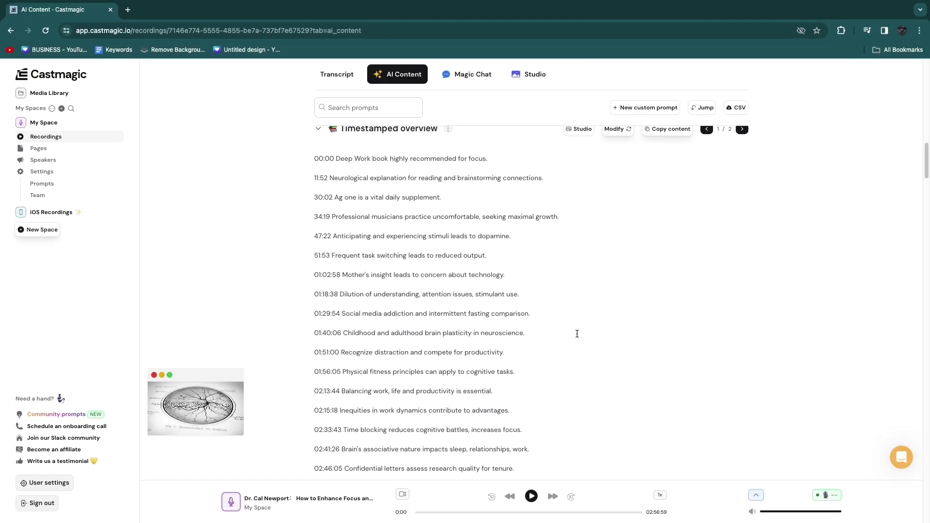
scroll(486, 356, down, 7)
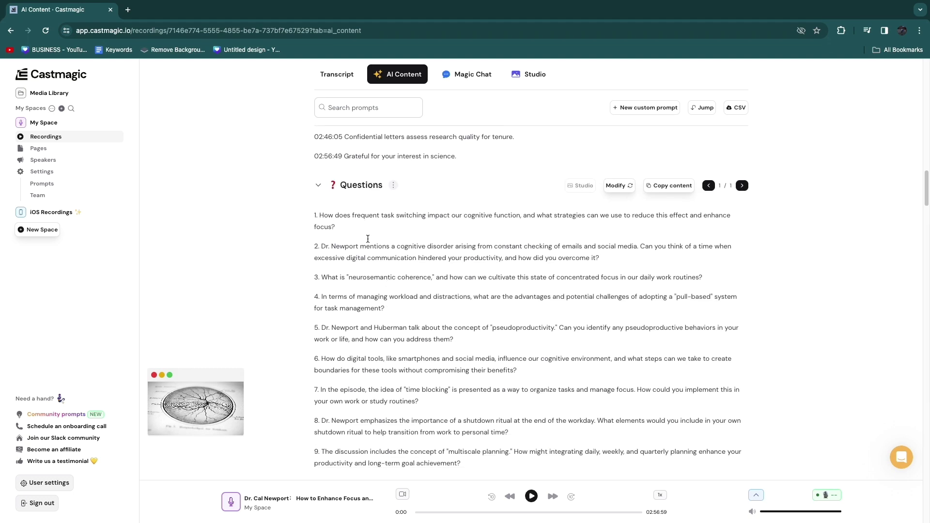
drag(320, 215, 371, 218)
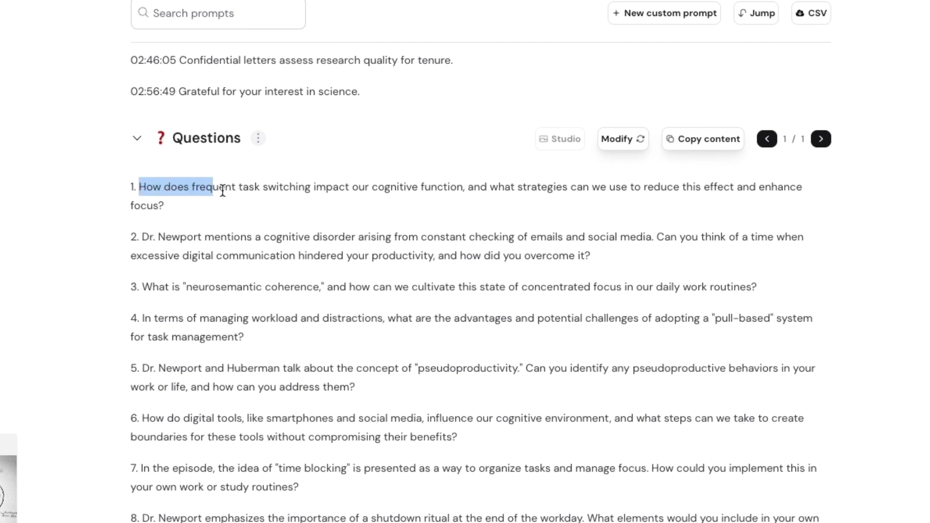
drag(222, 191, 204, 197)
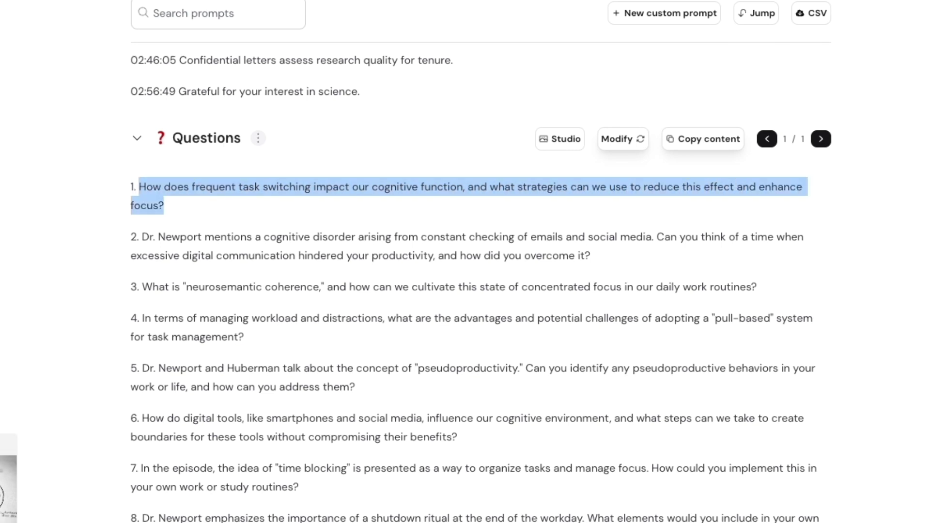
click(102, 227)
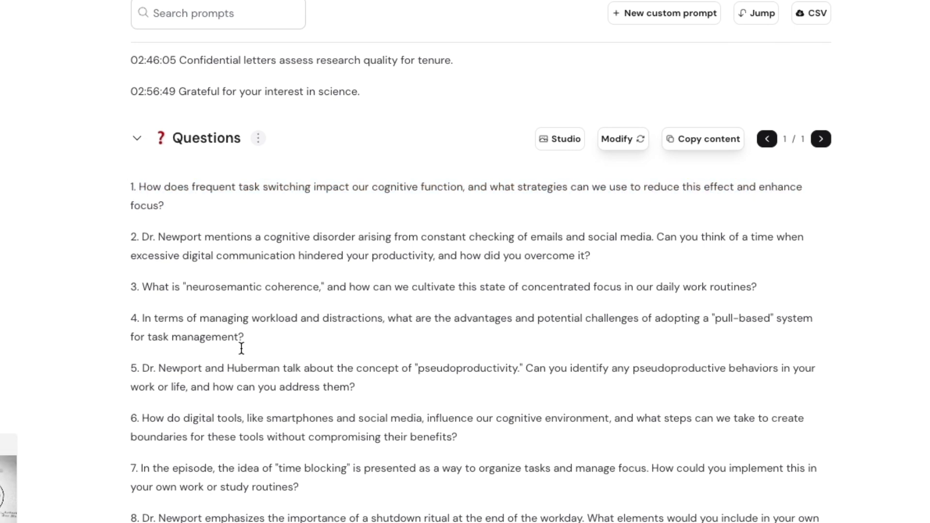
scroll(261, 383, down, 3)
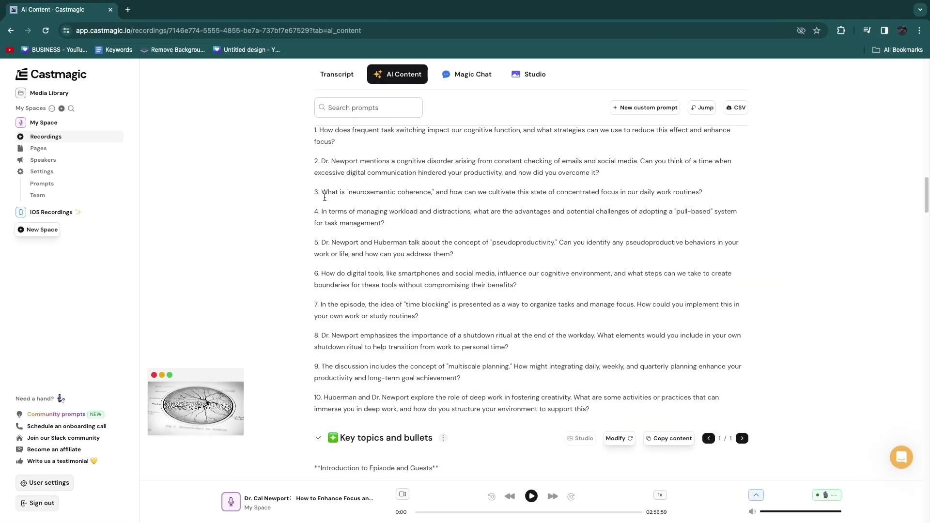
scroll(345, 193, down, 5)
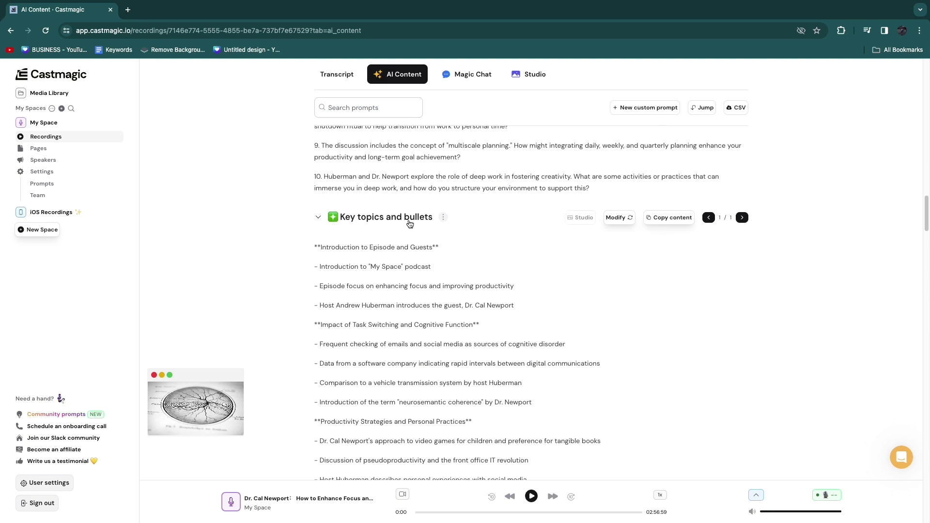
scroll(310, 199, down, 2)
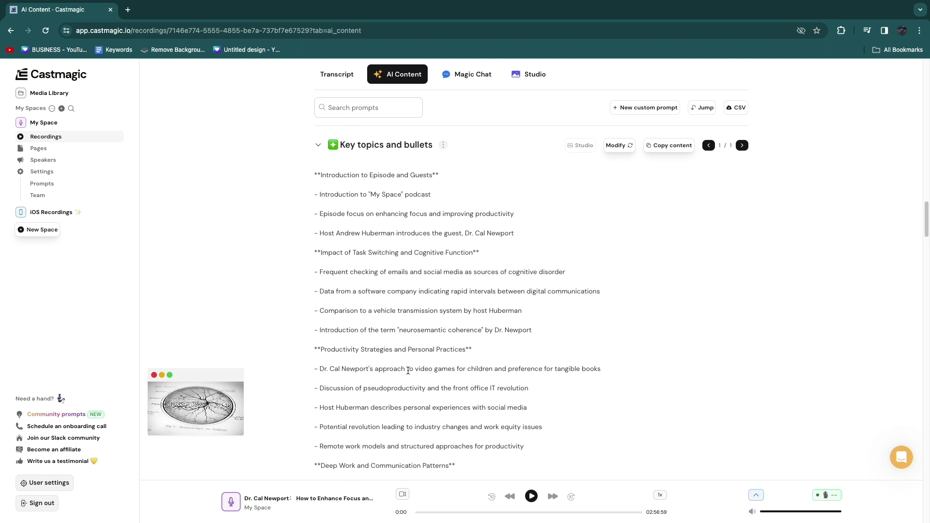
scroll(310, 232, down, 2)
scroll(429, 397, down, 1)
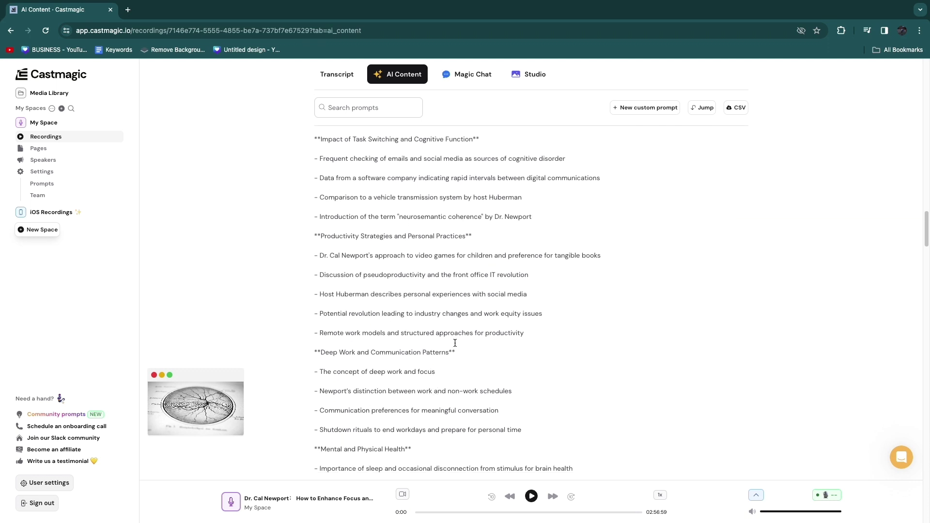
scroll(478, 342, down, 2)
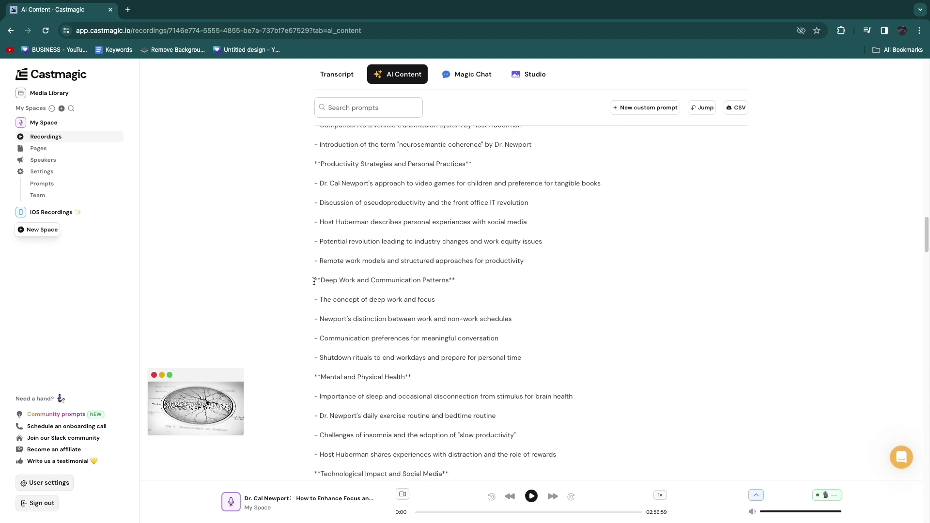
drag(314, 282, 427, 286)
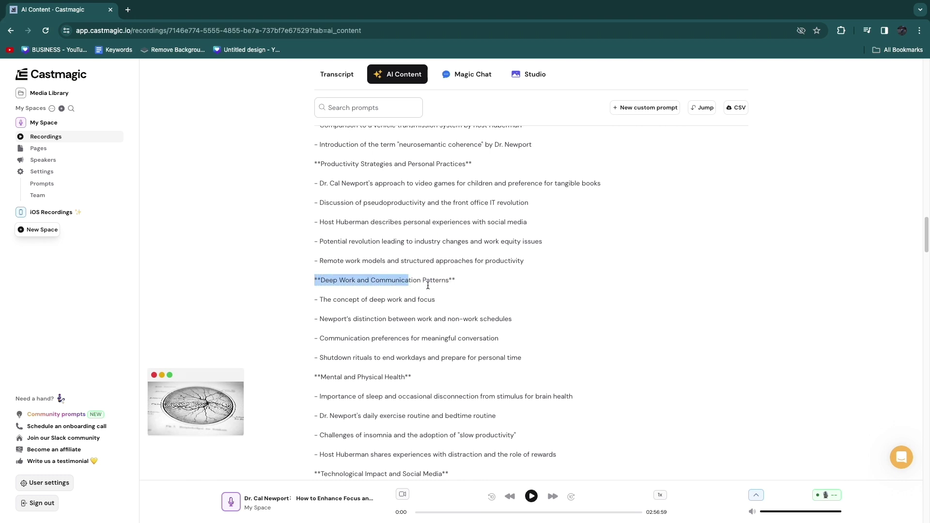
scroll(373, 305, down, 1)
drag(521, 342, 404, 263)
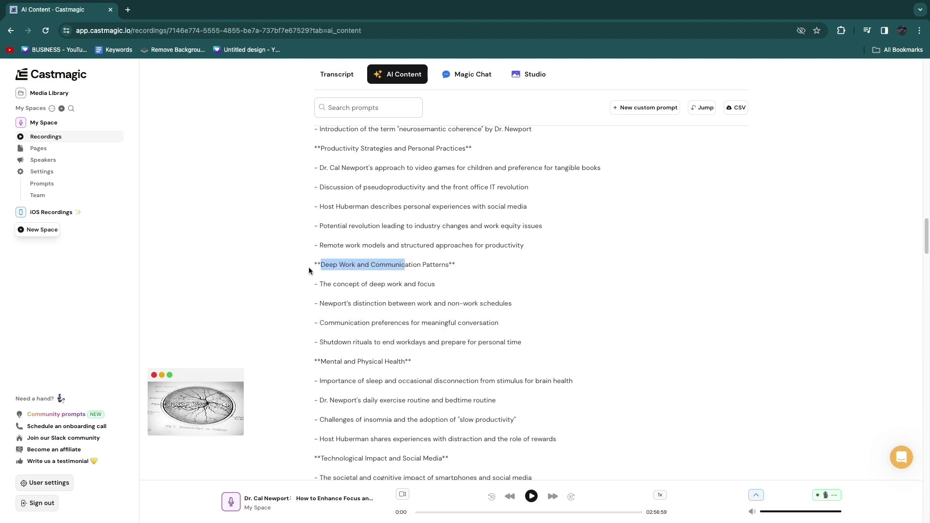
scroll(310, 269, down, 8)
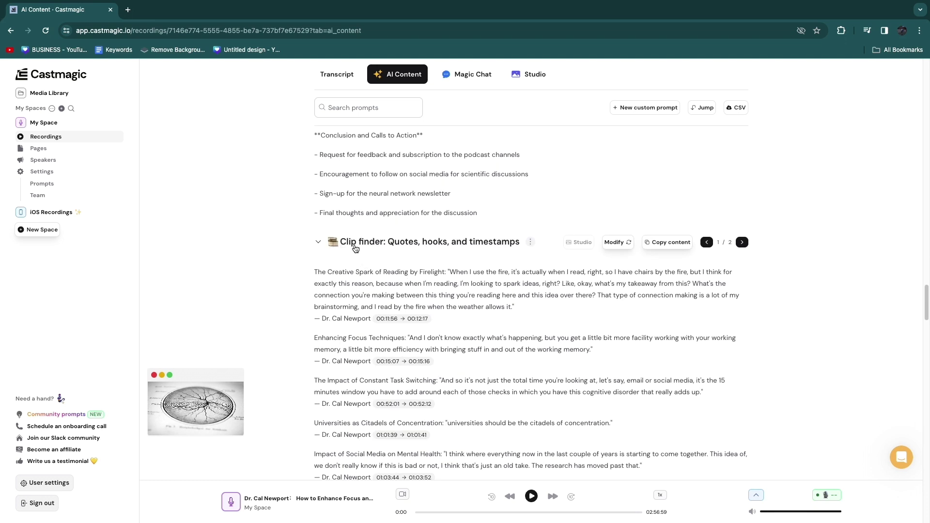
scroll(300, 248, down, 1)
drag(300, 249, 545, 290)
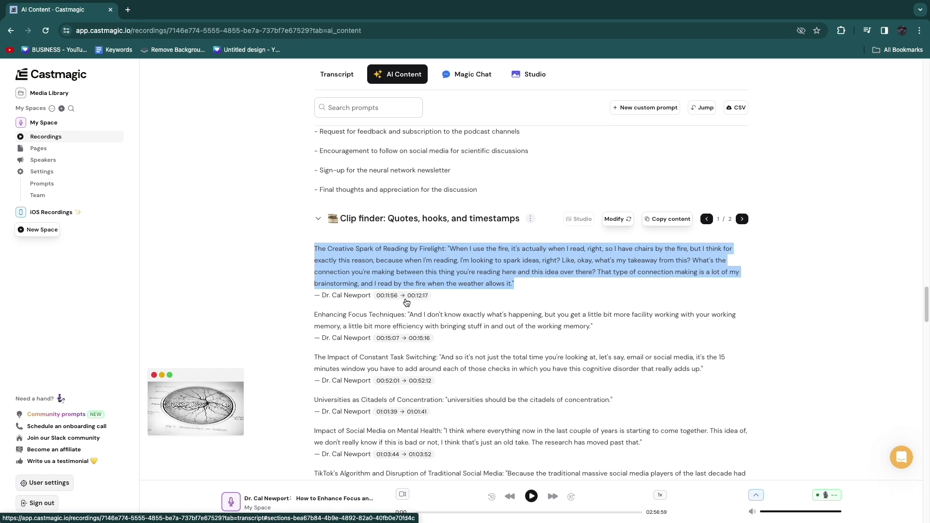
click(409, 326)
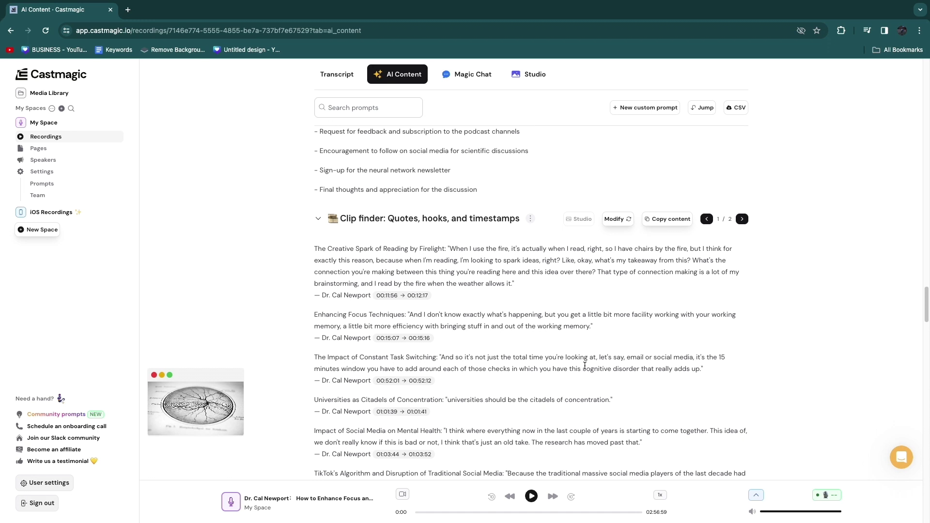
scroll(584, 365, down, 4)
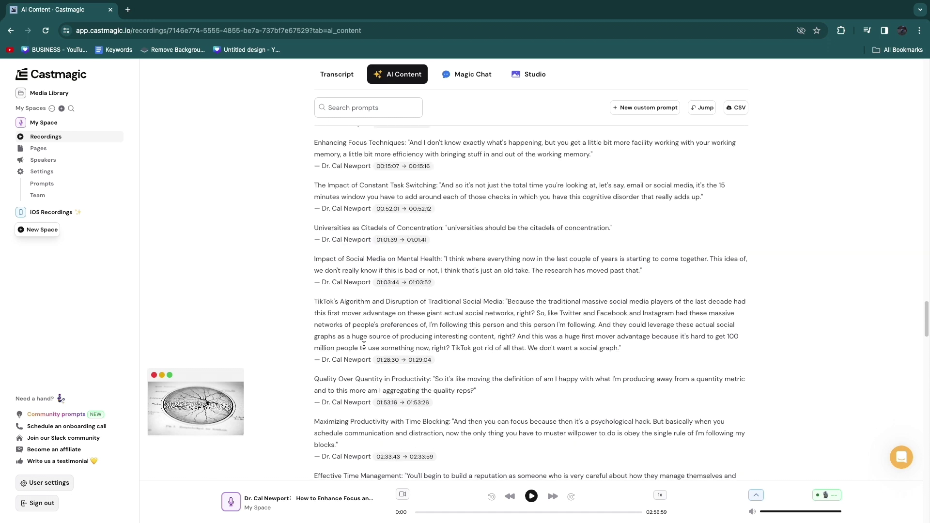
scroll(339, 291, down, 10)
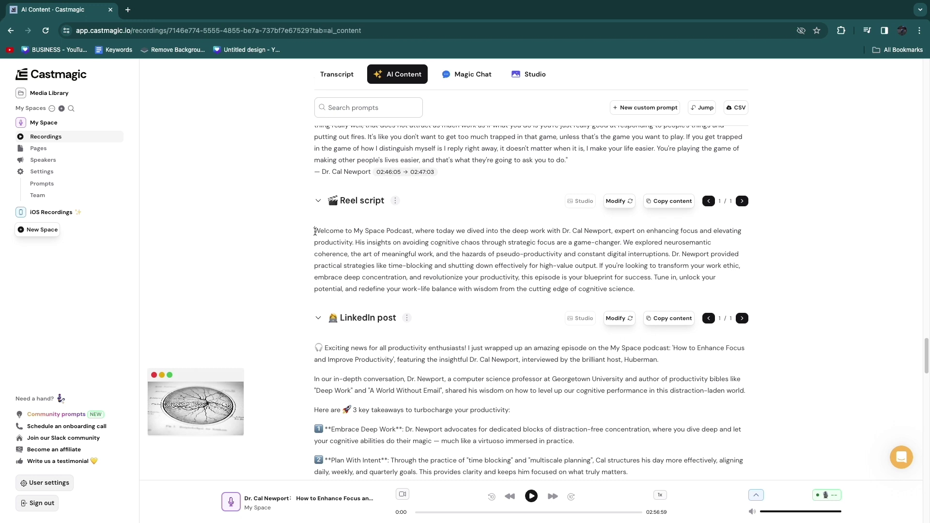
Copy the whole Reel script, closing the Modify options without rewriting it
drag(314, 231, 407, 234)
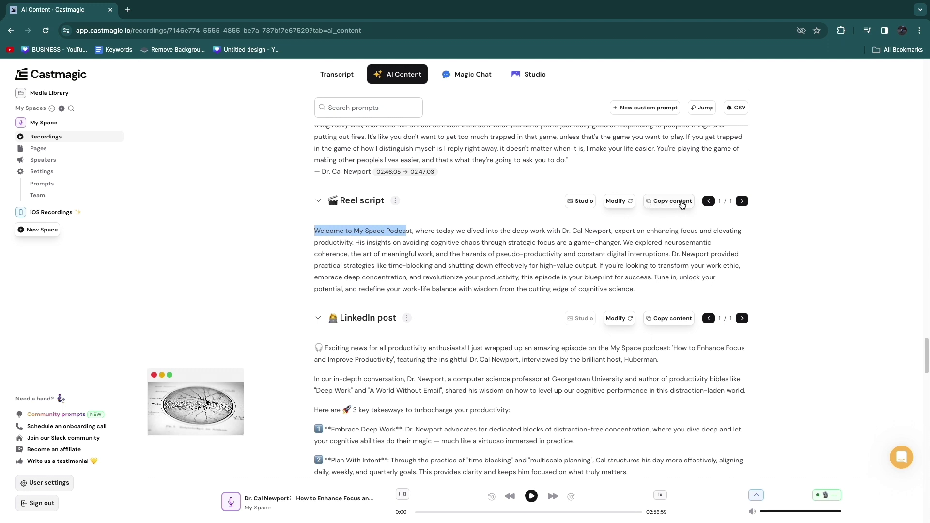
click(666, 204)
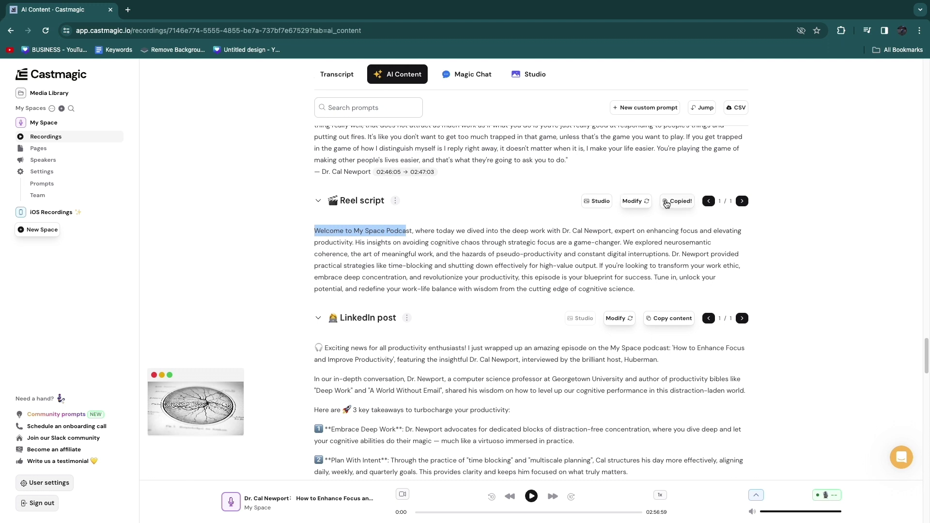
click(632, 203)
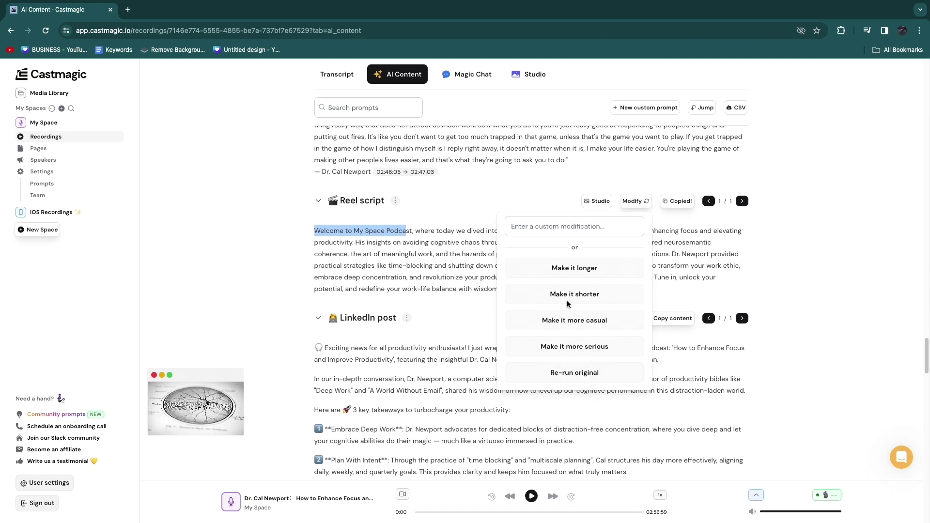
click(263, 222)
scroll(290, 227, down, 2)
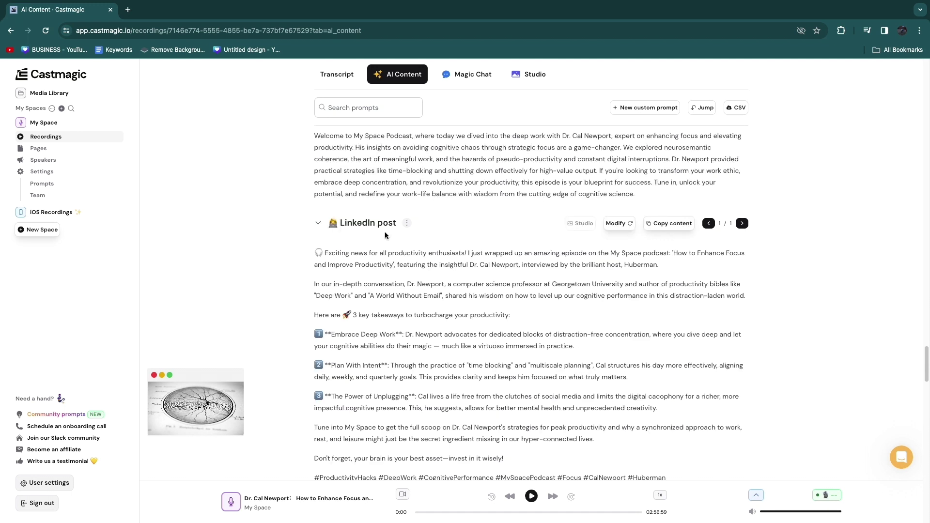
scroll(309, 262, down, 2)
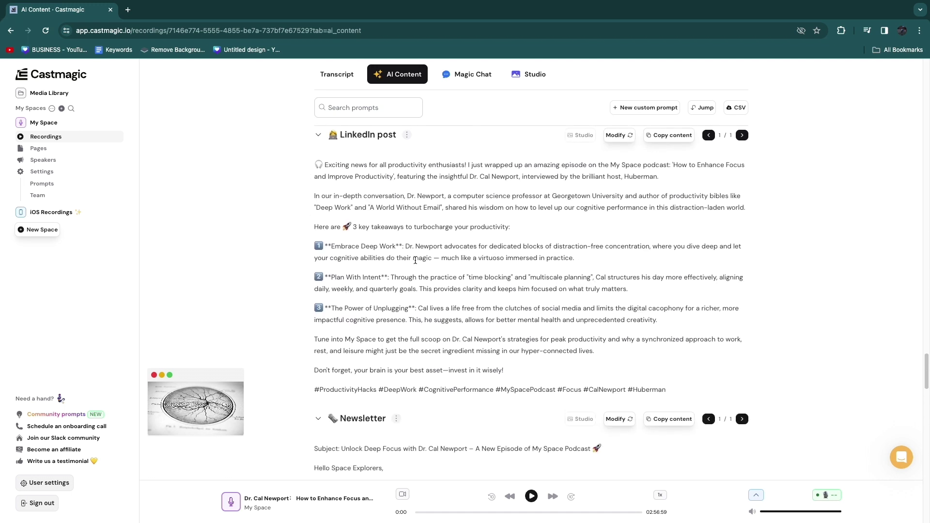
scroll(472, 297, down, 4)
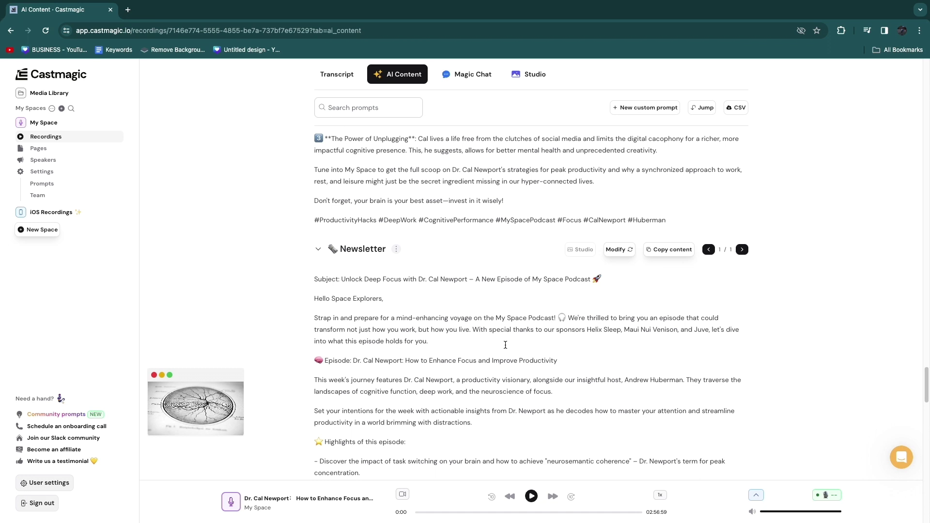
scroll(505, 345, down, 5)
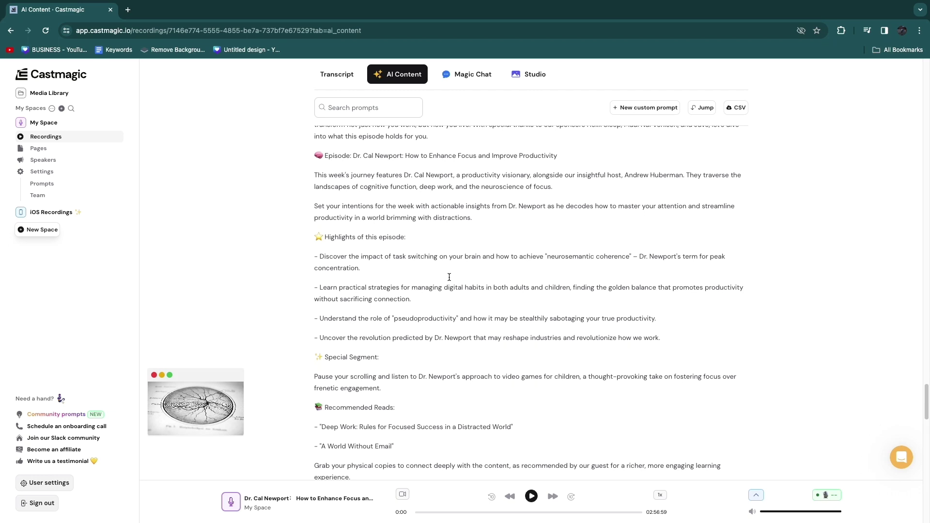
scroll(449, 277, down, 5)
scroll(394, 291, down, 15)
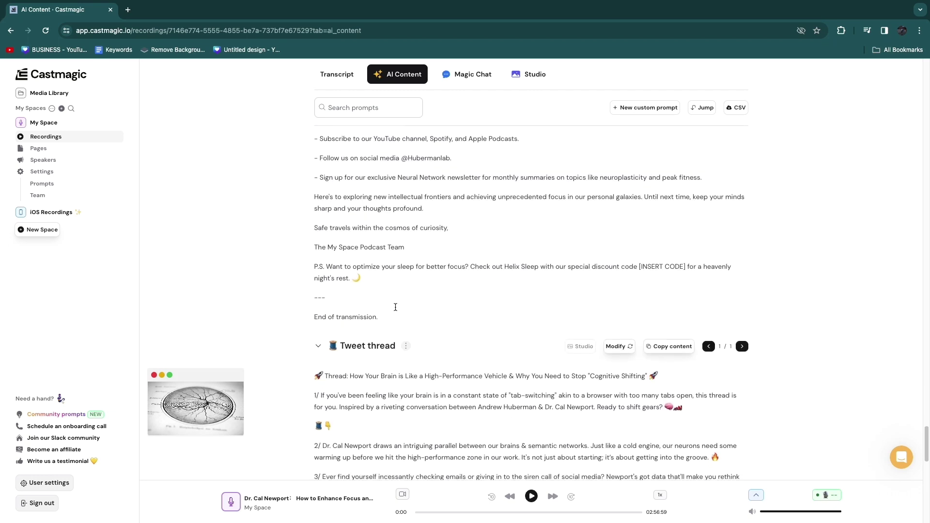
scroll(393, 291, down, 10)
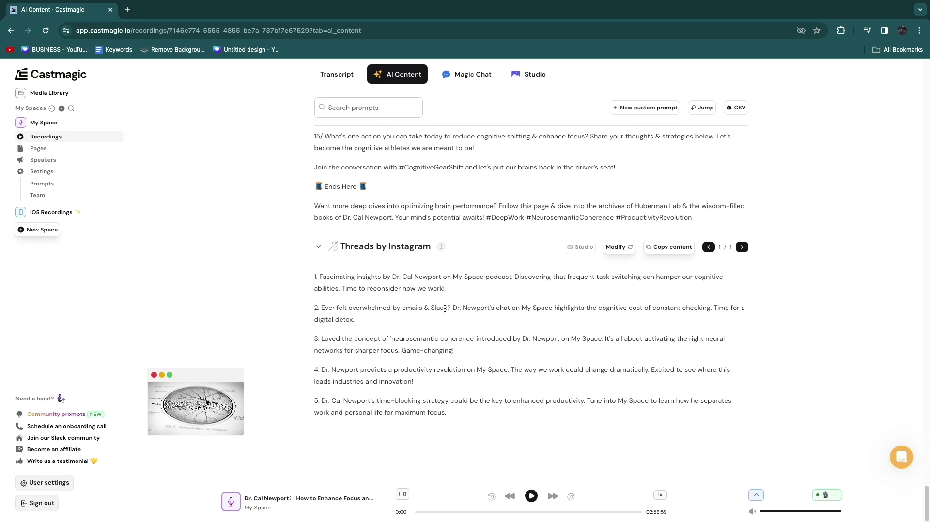
scroll(444, 308, up, 20)
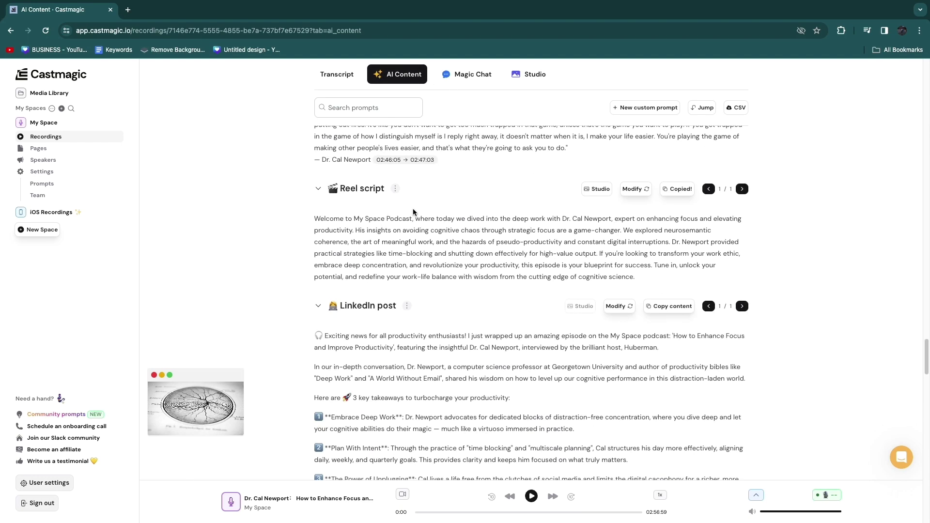
scroll(414, 212, up, 20)
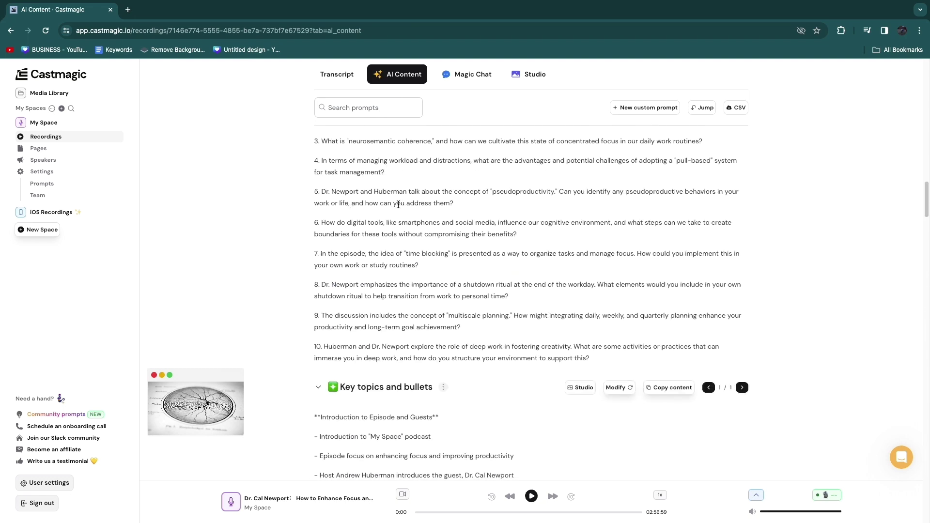
scroll(398, 204, up, 20)
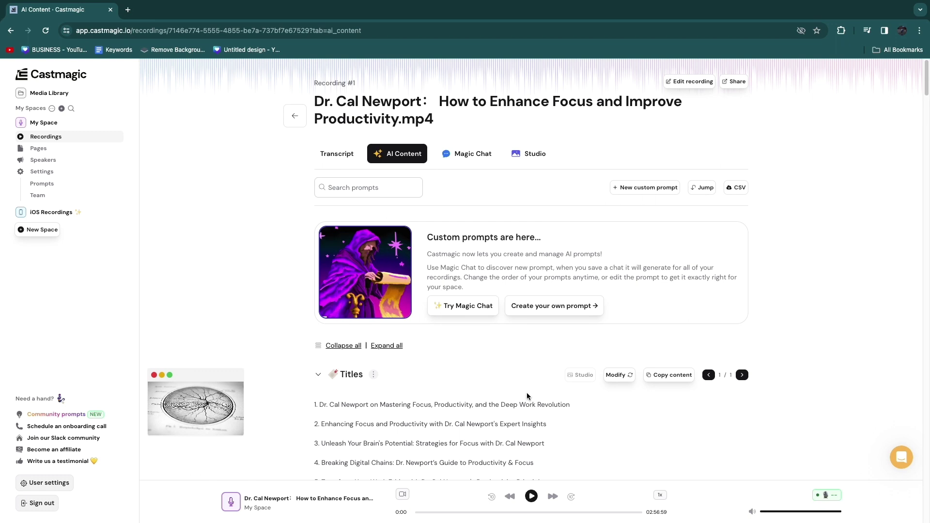
scroll(249, 305, down, 4)
scroll(467, 338, down, 2)
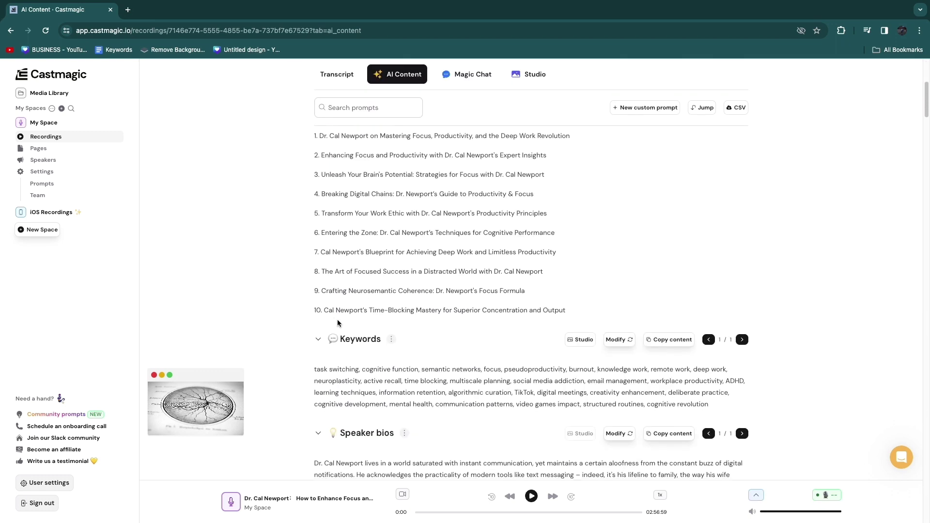
scroll(467, 162, up, 6)
click(468, 160)
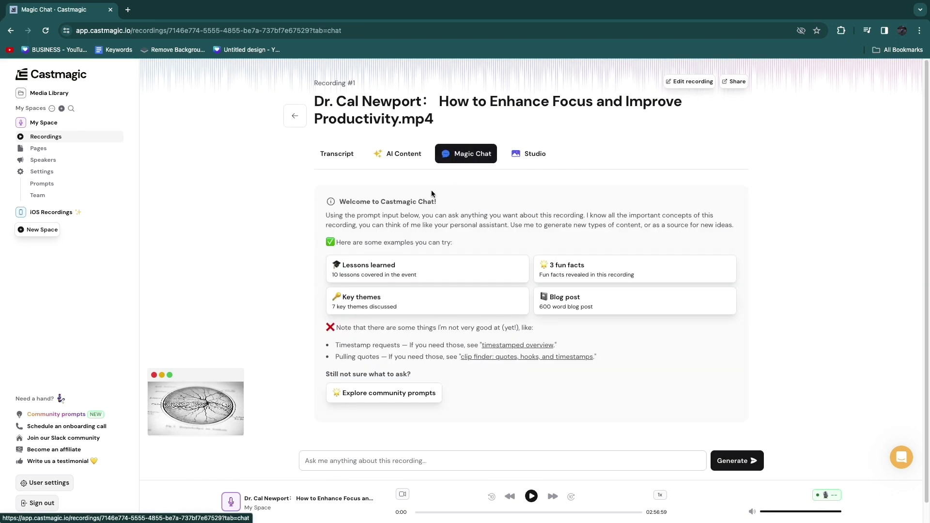
scroll(405, 257, down, 1)
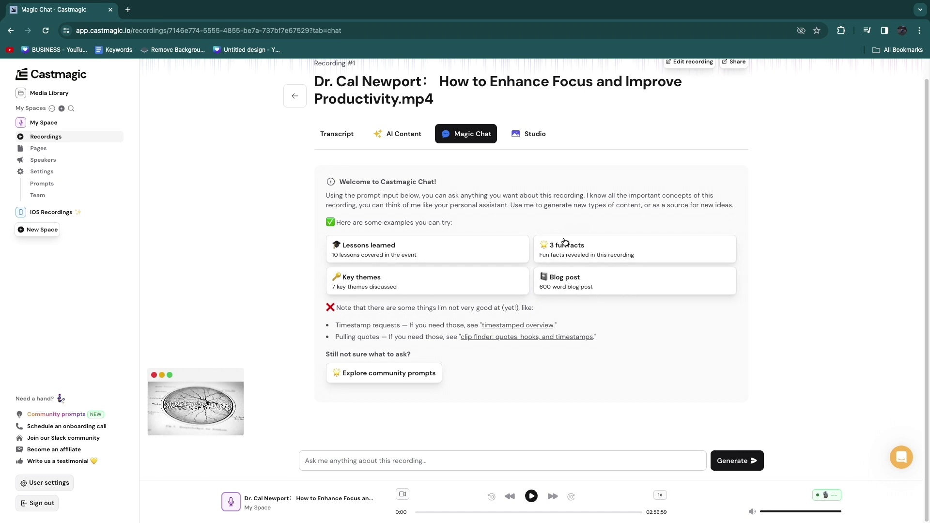
click(325, 461)
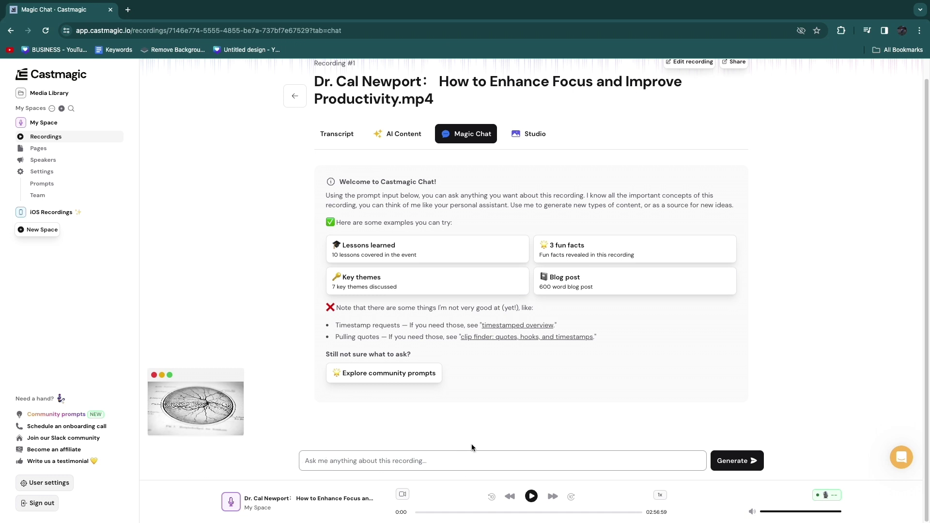
Request a 600-word blog post via the Blog post example card and select the generated post
click(563, 280)
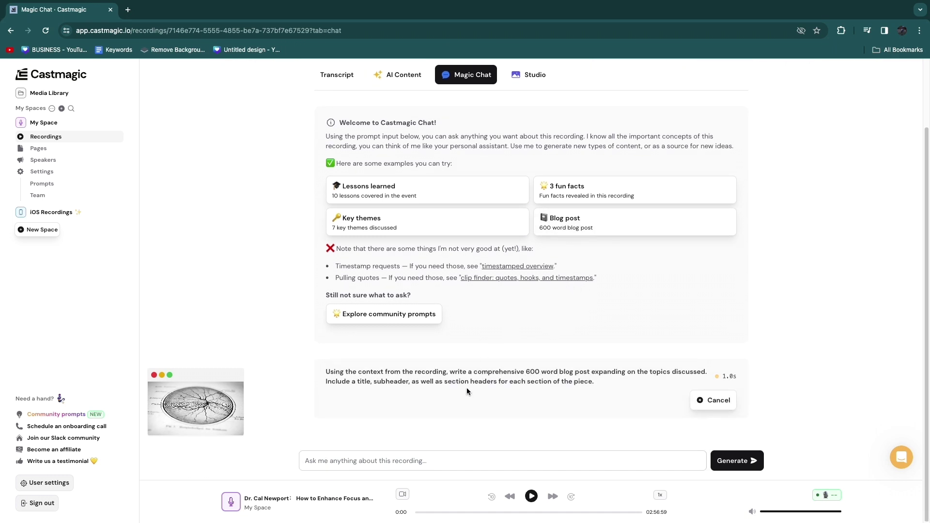
drag(326, 371, 440, 371)
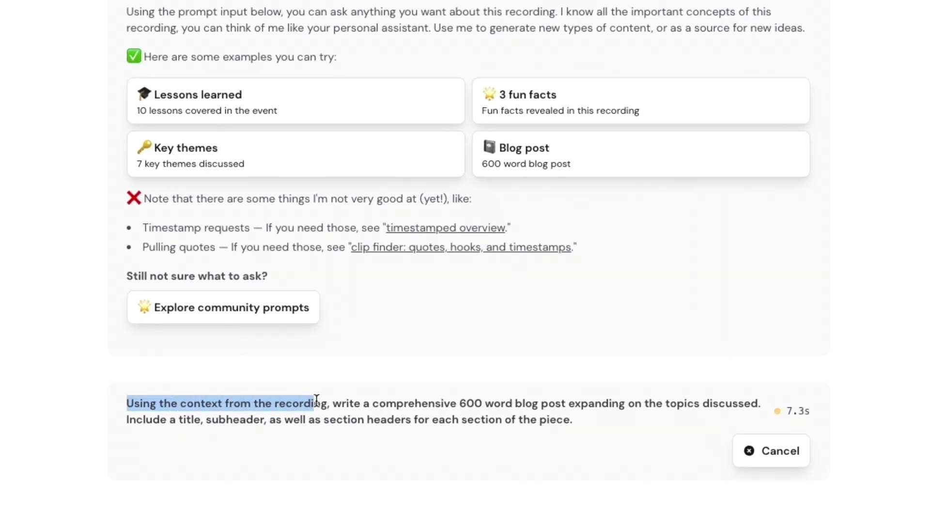
drag(317, 400, 741, 394)
scroll(161, 375, down, 1)
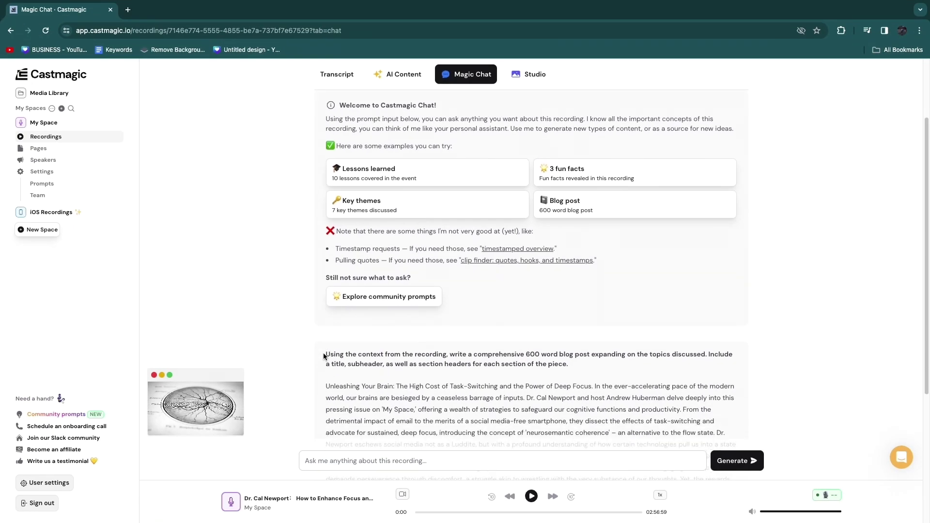
scroll(364, 335, down, 3)
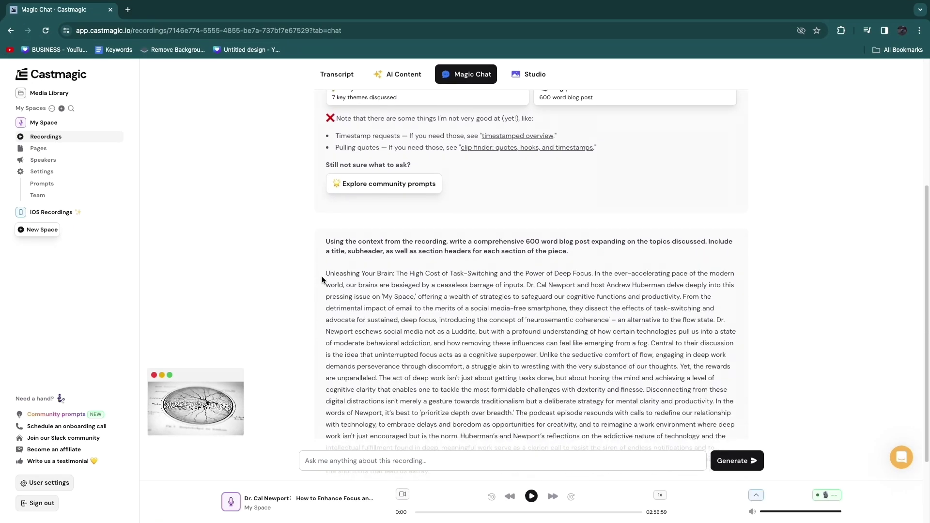
scroll(360, 299, down, 1)
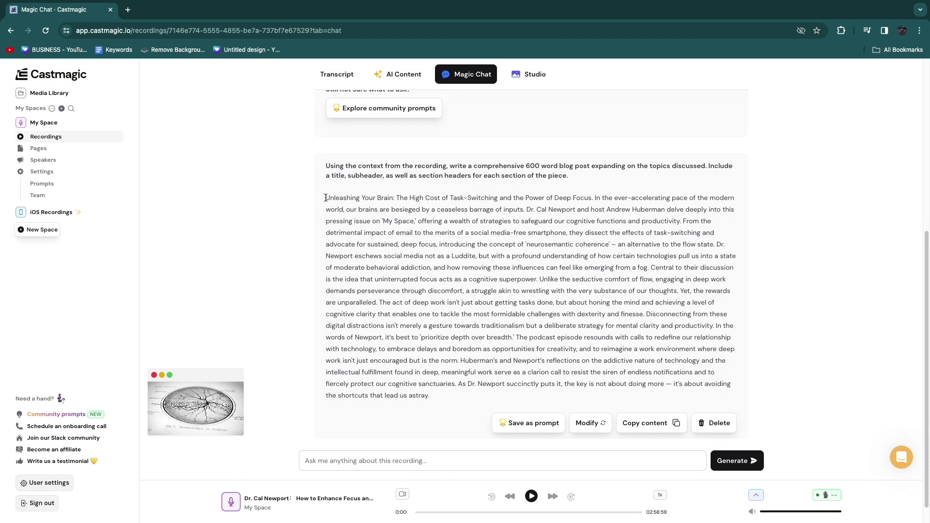
triple_click(544, 289)
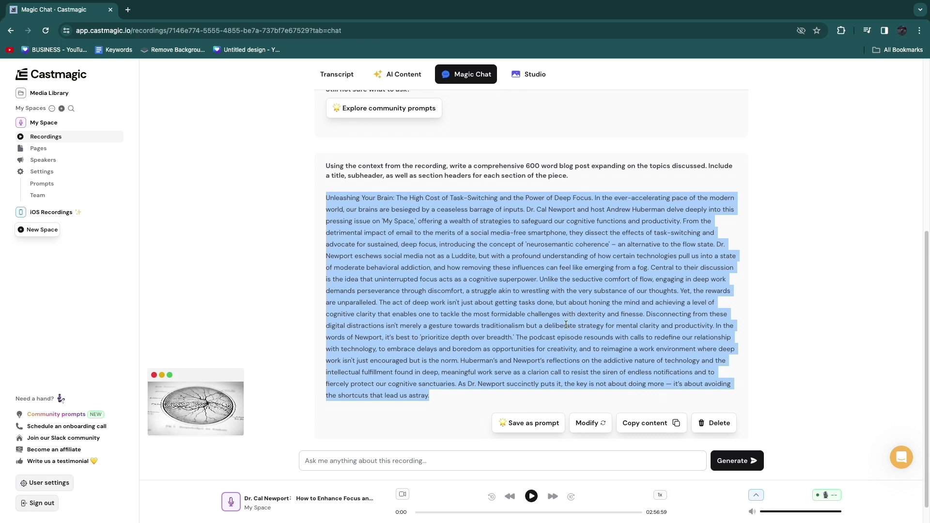
scroll(399, 341, up, 5)
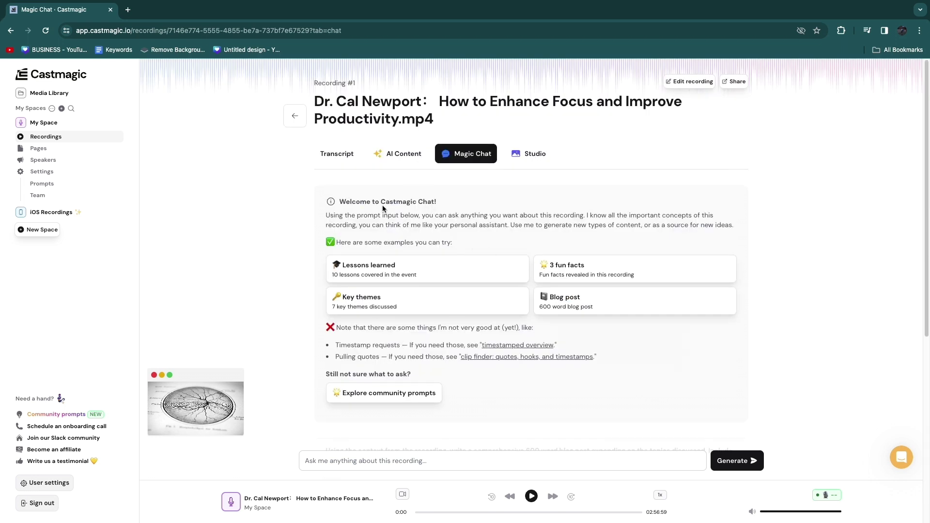
Switch to the Studio section and review the Welcome to Studio banner
click(535, 154)
scroll(368, 228, down, 1)
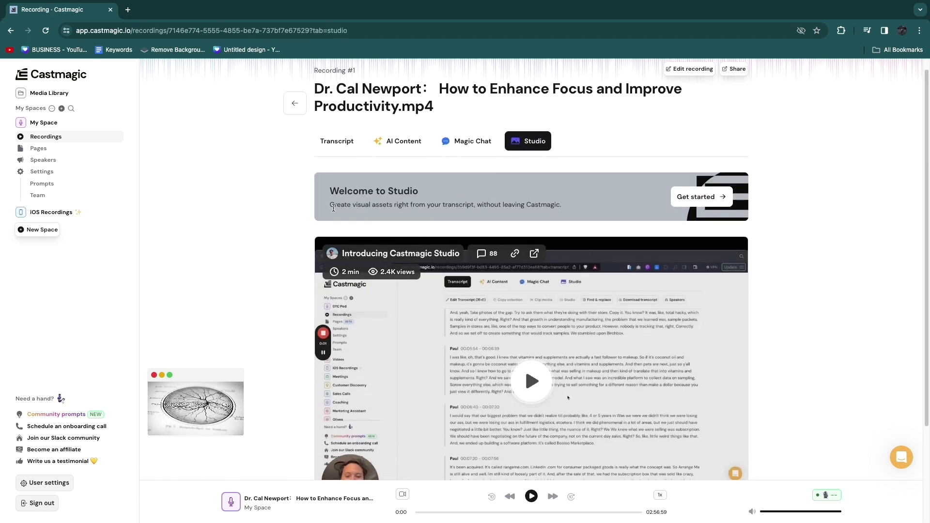
drag(380, 208, 543, 214)
click(298, 211)
scroll(299, 218, down, 3)
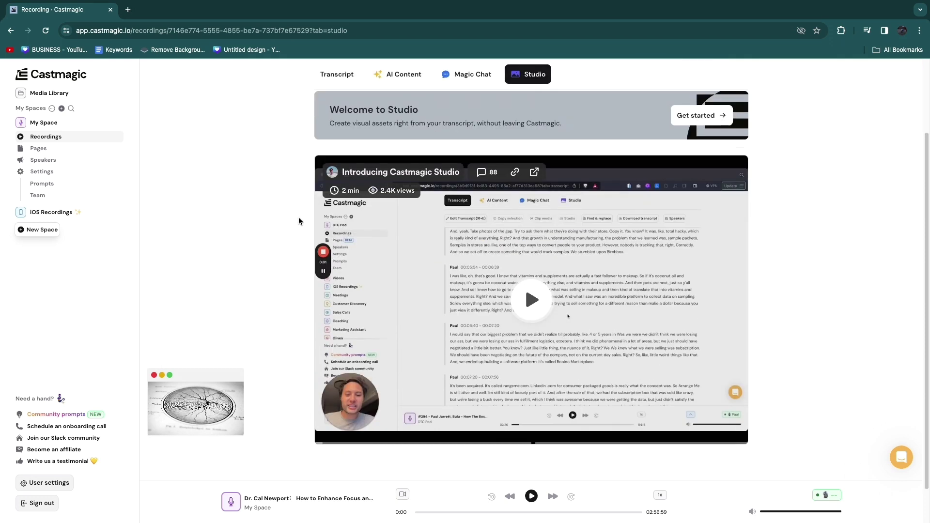
scroll(533, 291, up, 3)
Start a Quote card, trying 9:16, 4:5 and colours before settling on 1:1 yellow
click(712, 213)
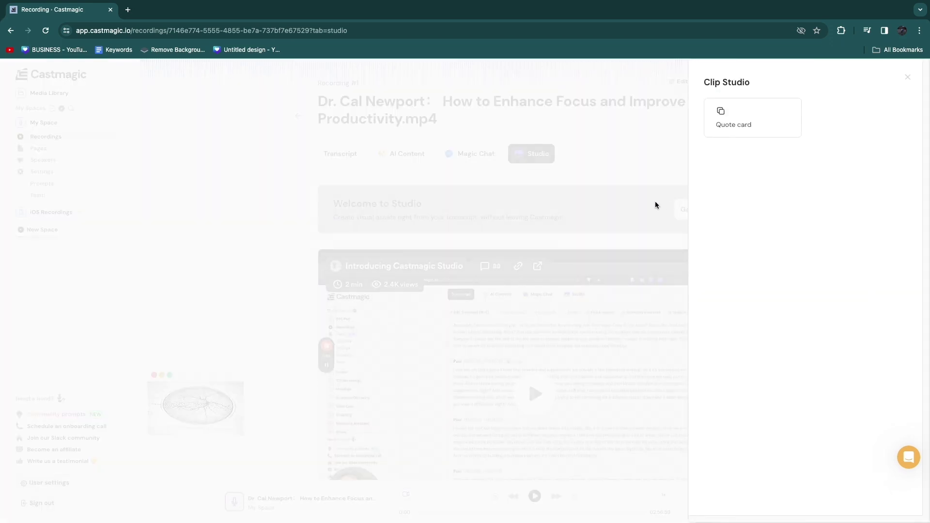
drag(708, 83, 763, 84)
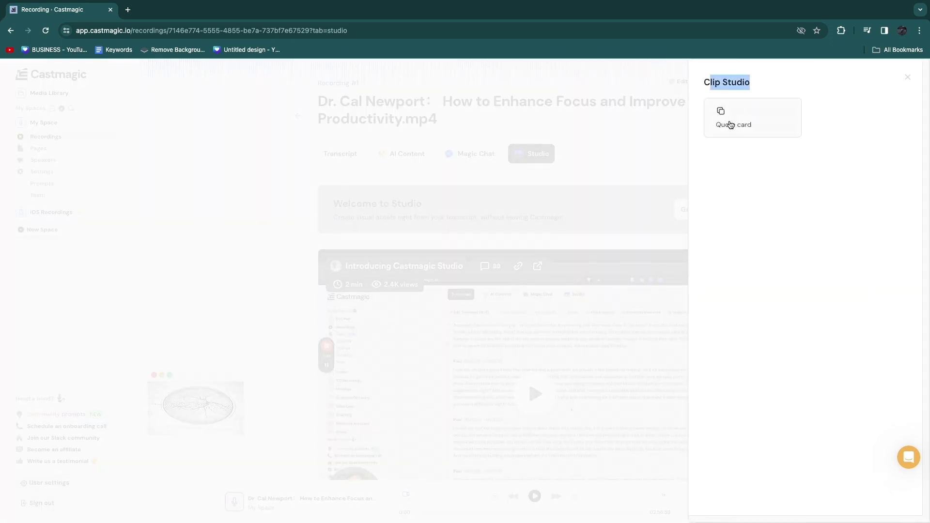
click(731, 125)
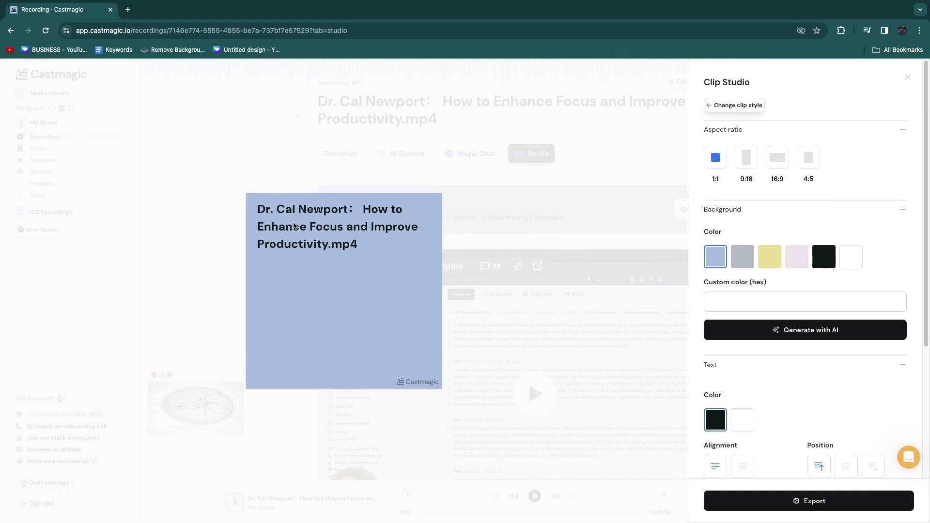
click(746, 157)
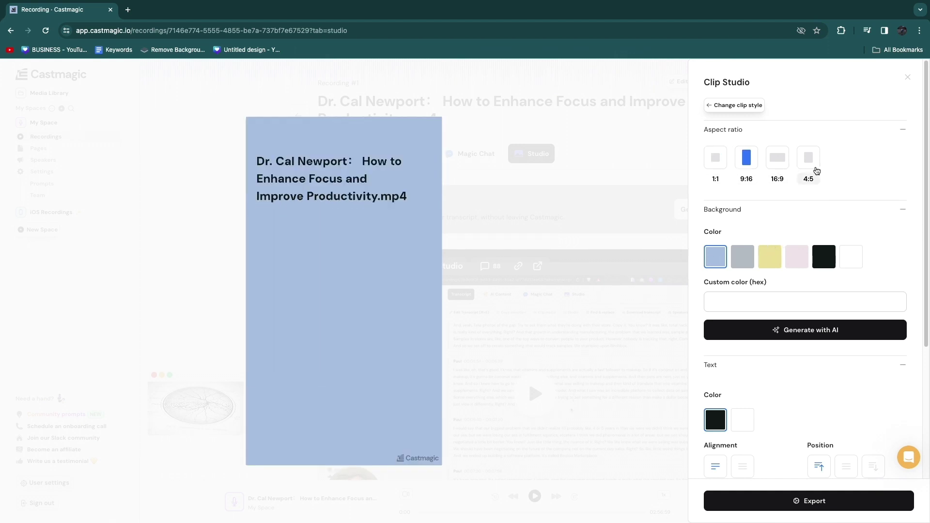
click(813, 170)
click(719, 165)
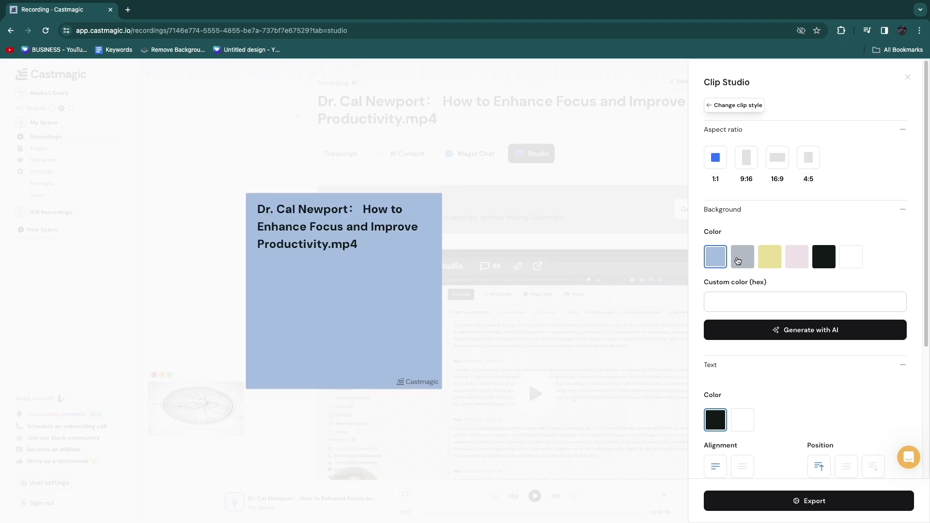
click(743, 257)
click(772, 259)
click(795, 258)
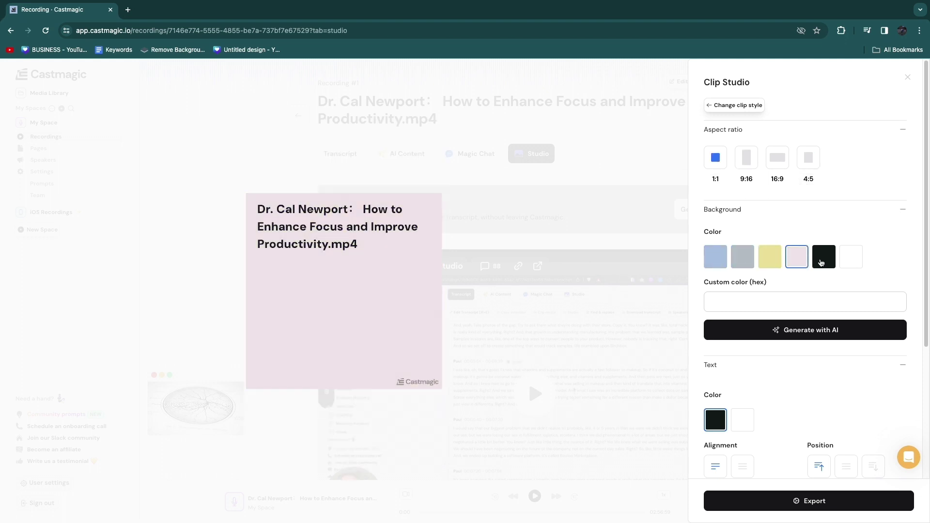
click(770, 260)
Delete '.mp4' from the end of the quote card's title text
scroll(770, 260, down, 2)
scroll(755, 323, down, 3)
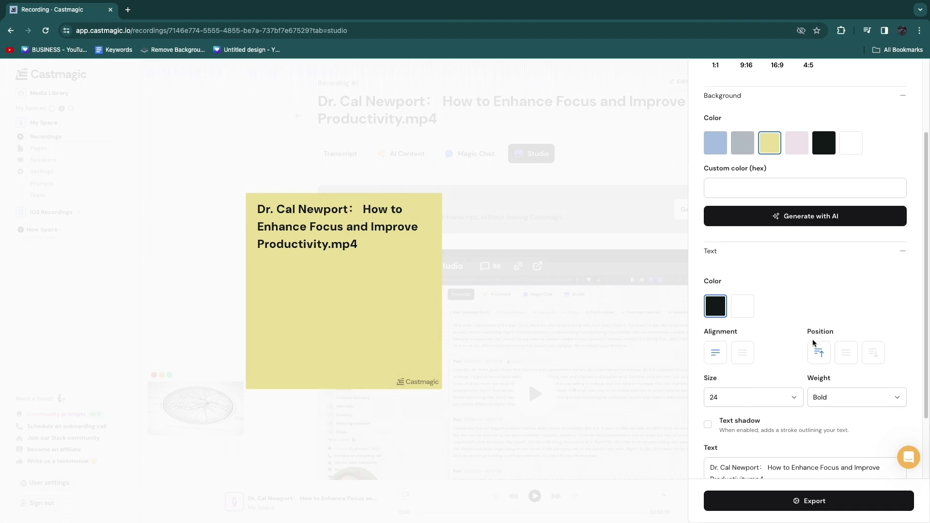
scroll(768, 323, down, 1)
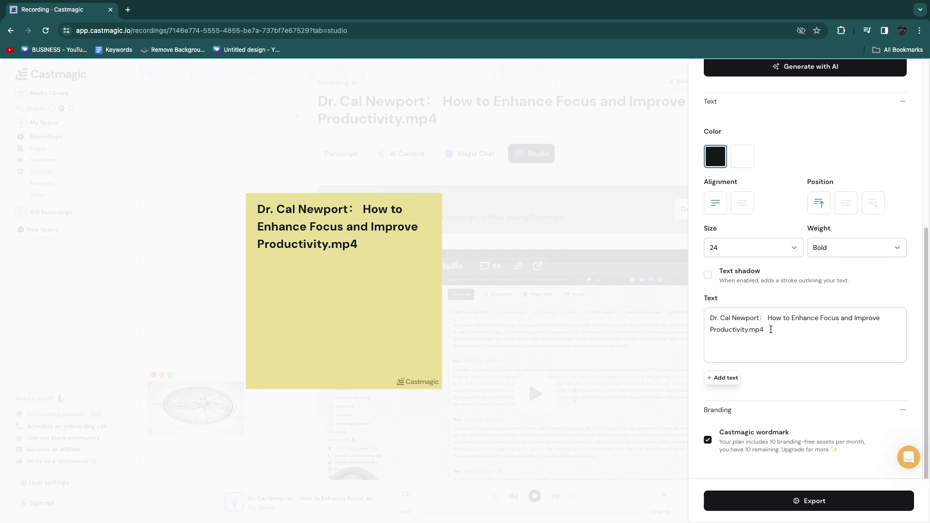
drag(748, 332, 764, 331)
key(BackSpace)
Close Clip Studio and reopen the focus and productivity recording from the recordings list
click(11, 30)
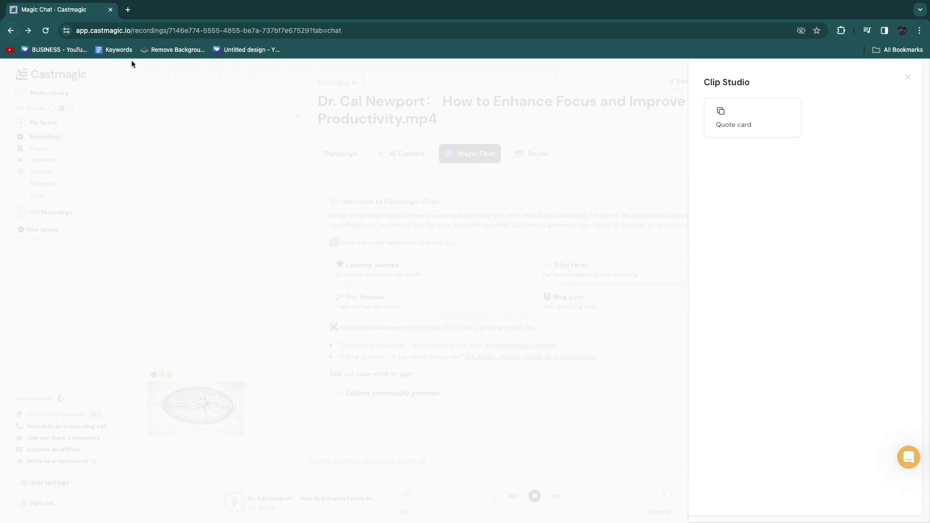
click(908, 78)
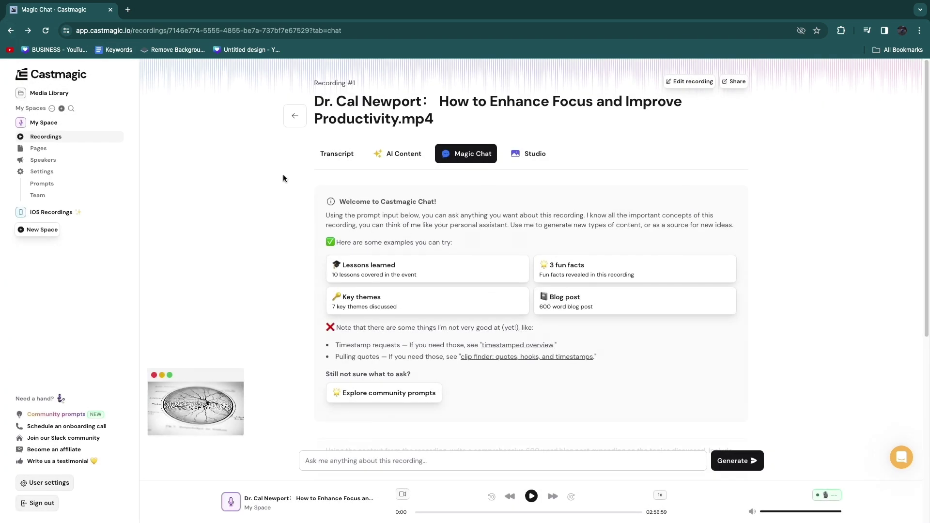
click(300, 126)
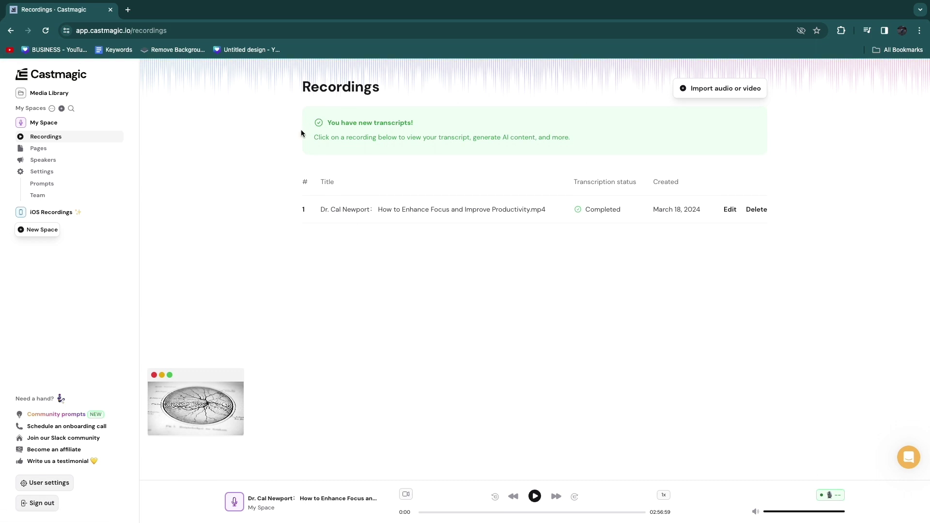
click(402, 206)
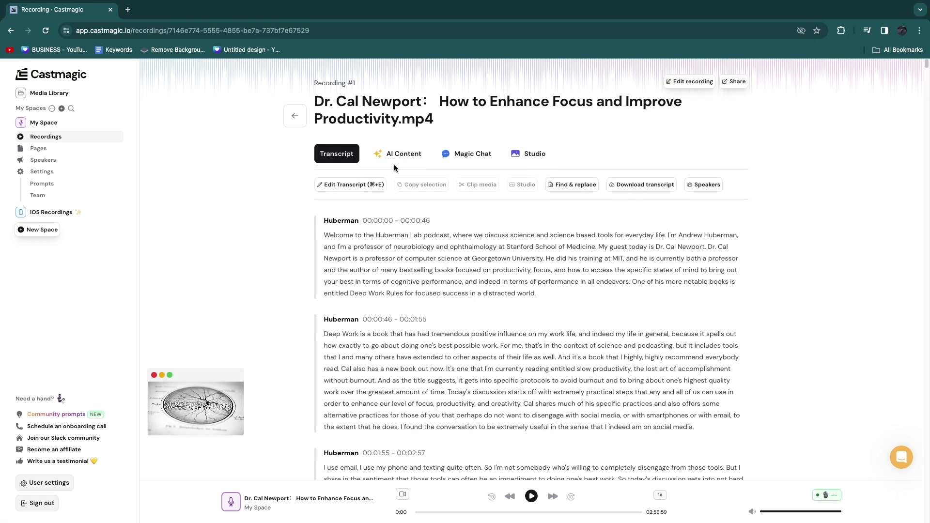
Review AI Content through Clip finder, collapse the Timestamped overview, then open the Media Library
click(401, 164)
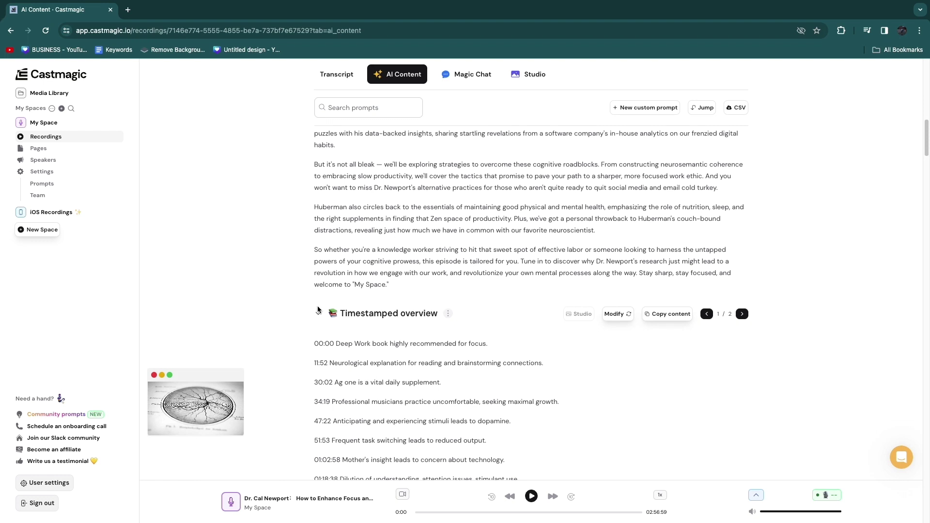
scroll(317, 310, down, 9)
scroll(451, 298, down, 8)
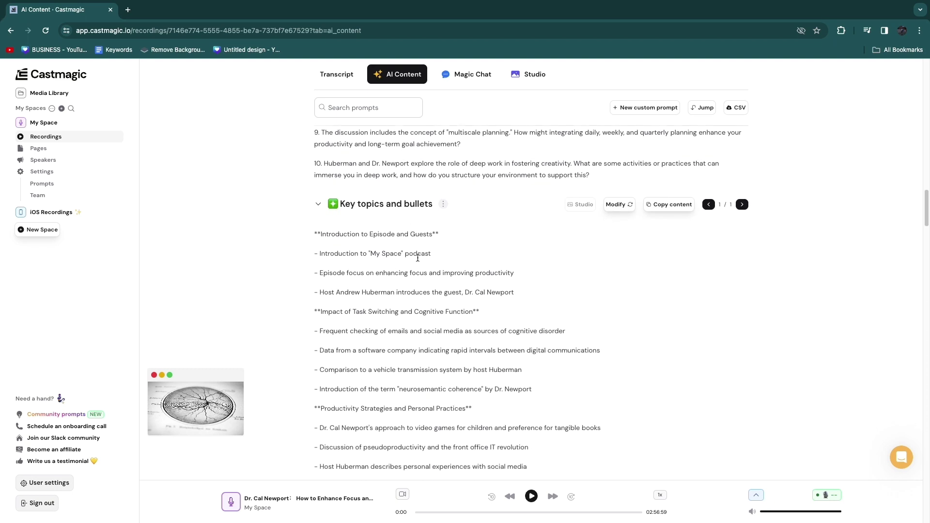
scroll(354, 277, down, 20)
scroll(485, 295, down, 1)
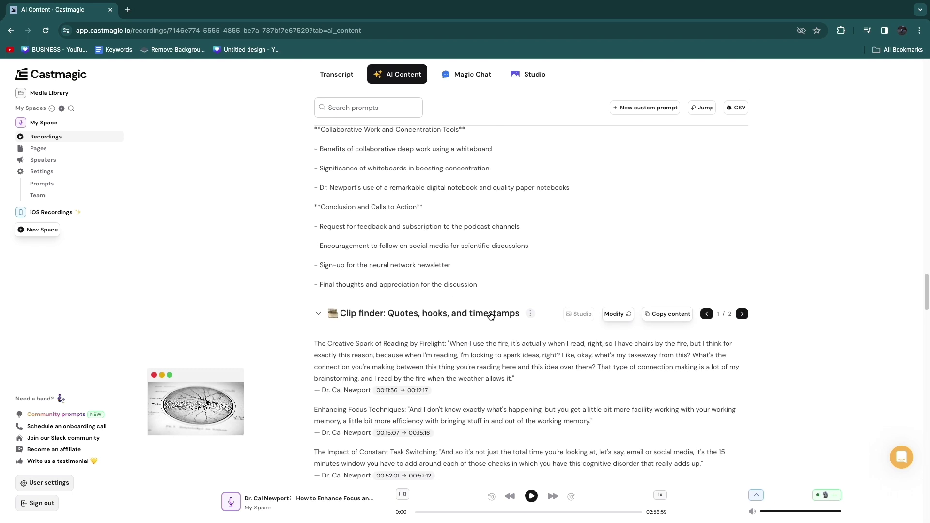
scroll(513, 324, up, 9)
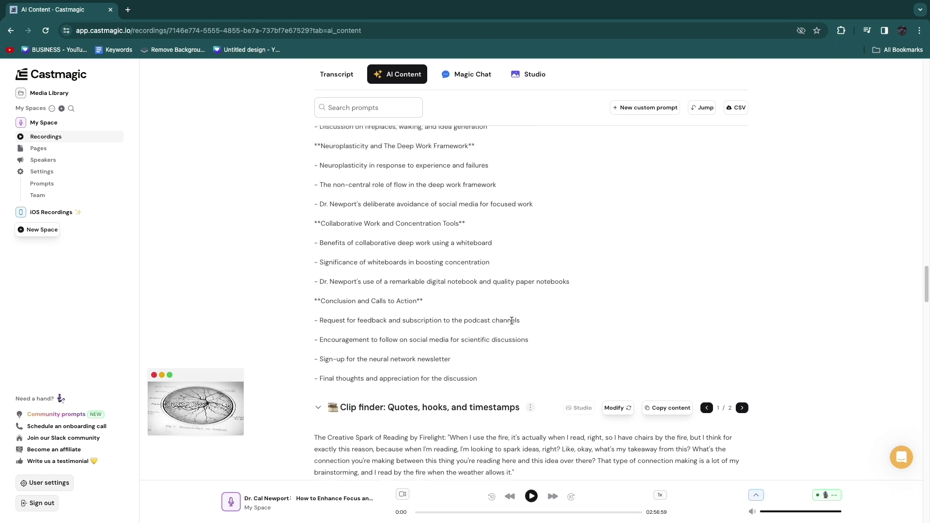
scroll(517, 264, up, 15)
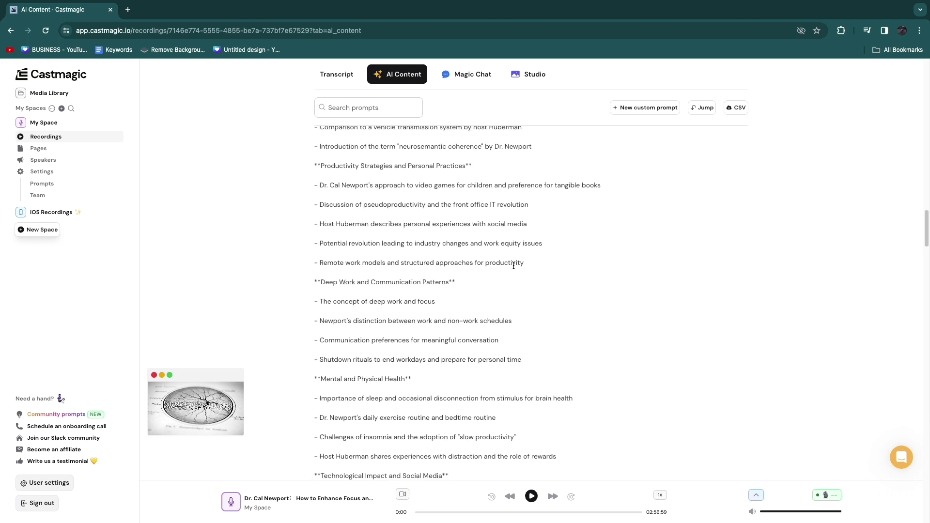
click(344, 174)
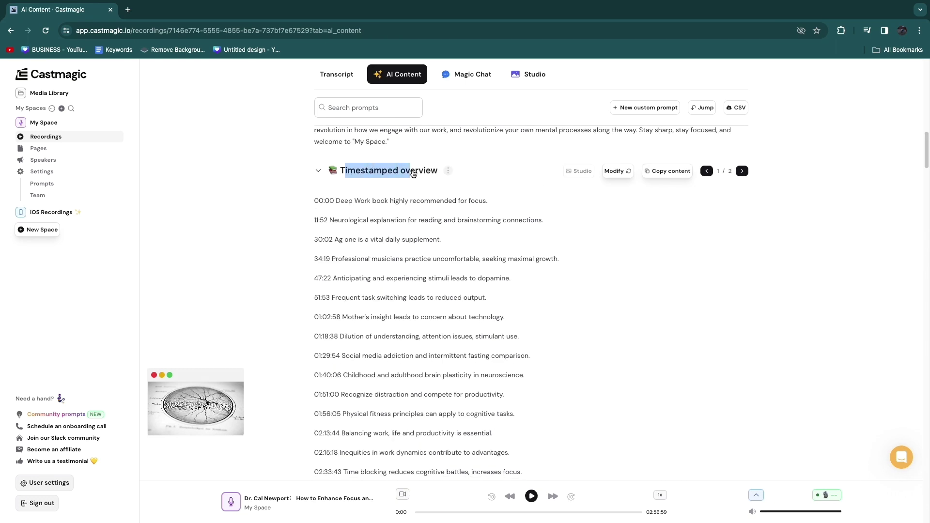
scroll(257, 221, up, 10)
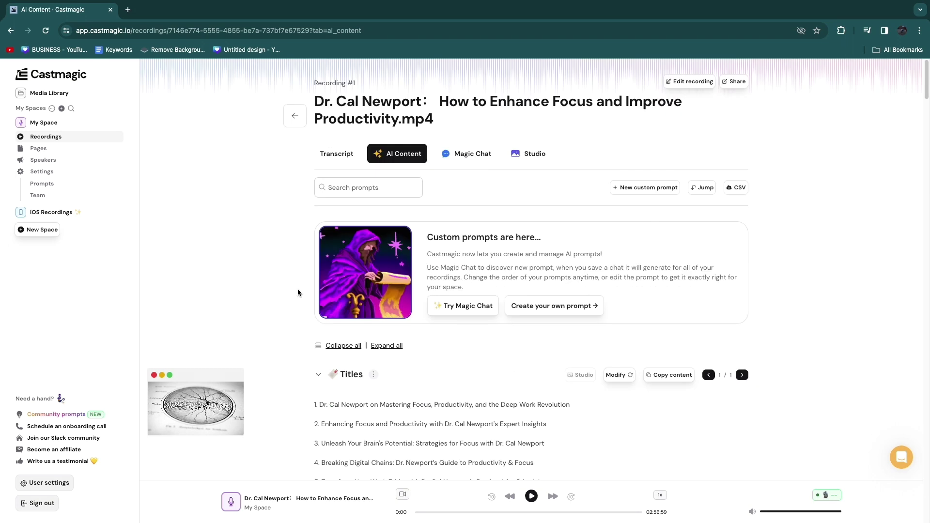
click(295, 115)
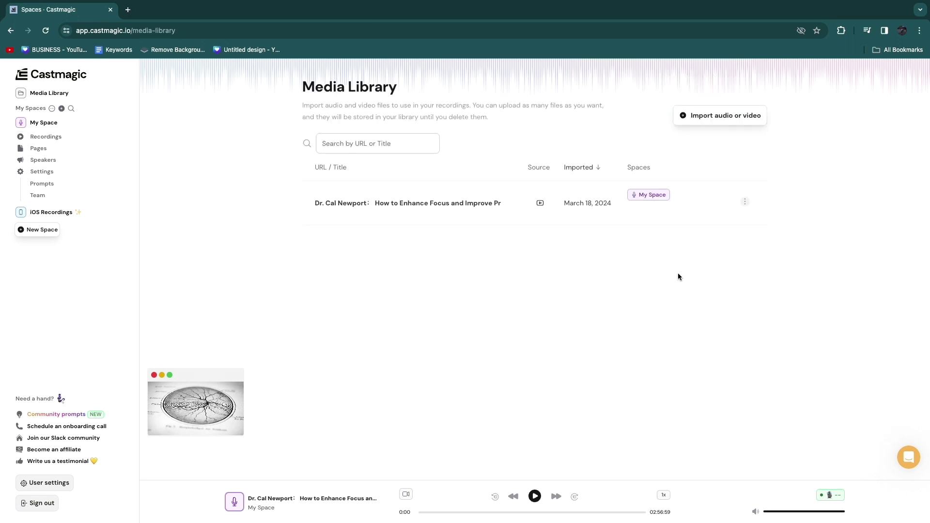